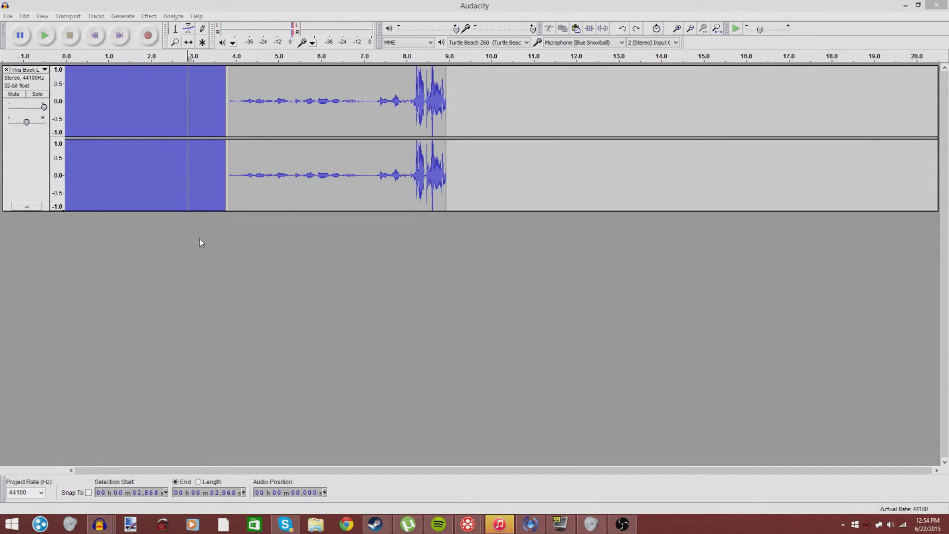
- Bring the 'Audacity (Recovered)' project with its three gunshot tracks to the front
mouse_move(99, 523)
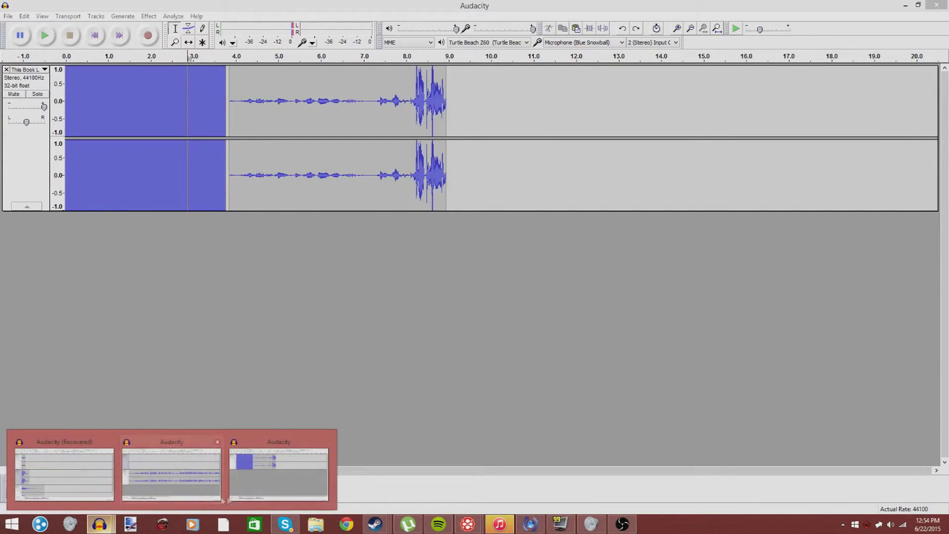
left_click(157, 484)
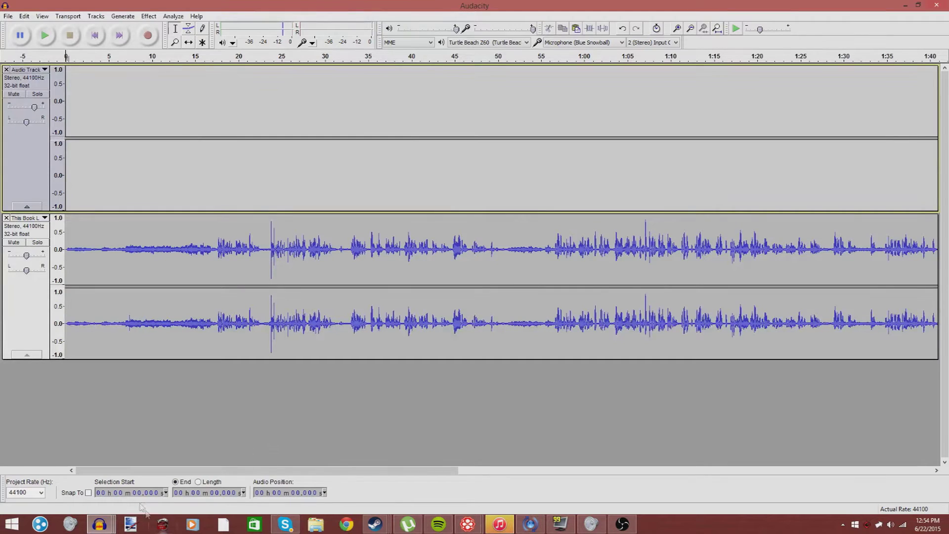
mouse_move(99, 523)
left_click(80, 490)
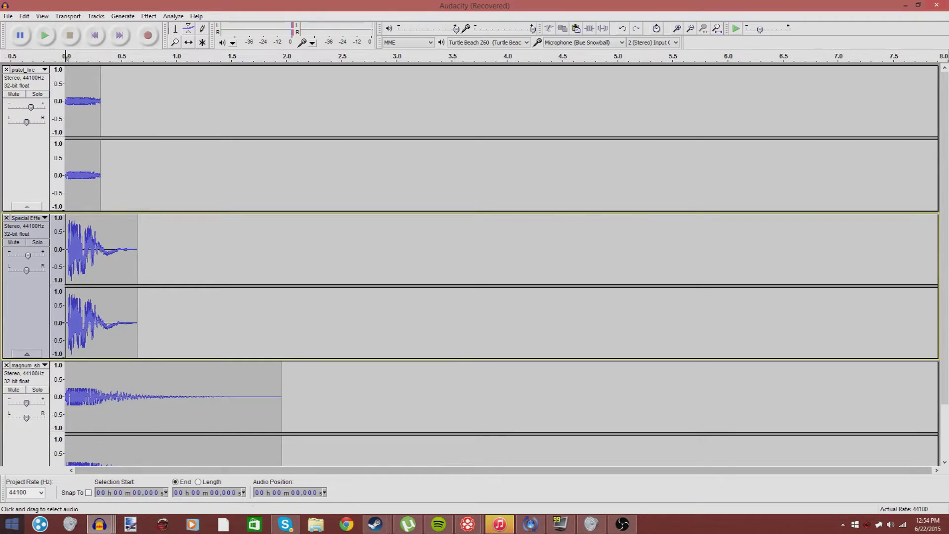
left_click(12, 523)
- Launch GCFScape from a 'gcf' Start search, minimize it, and show the desktop
type("gcf")
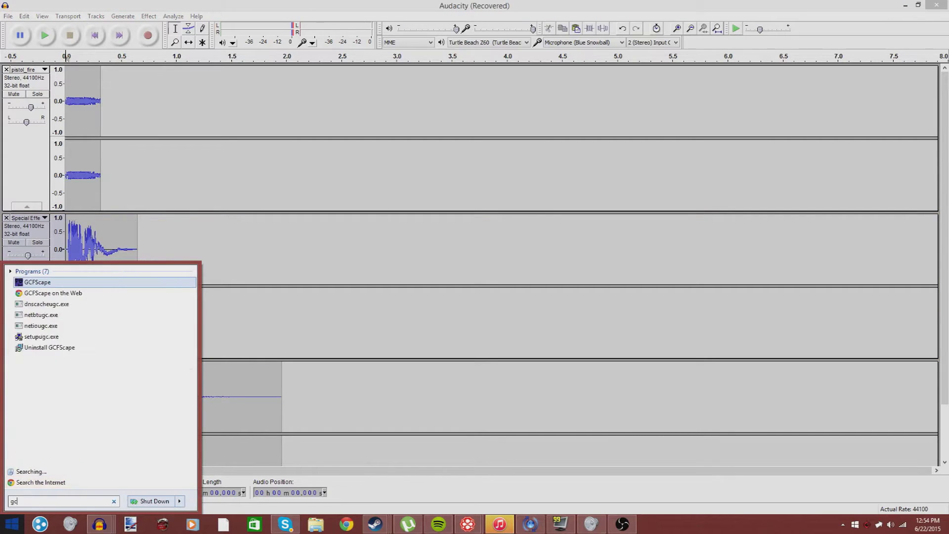
left_click(36, 282)
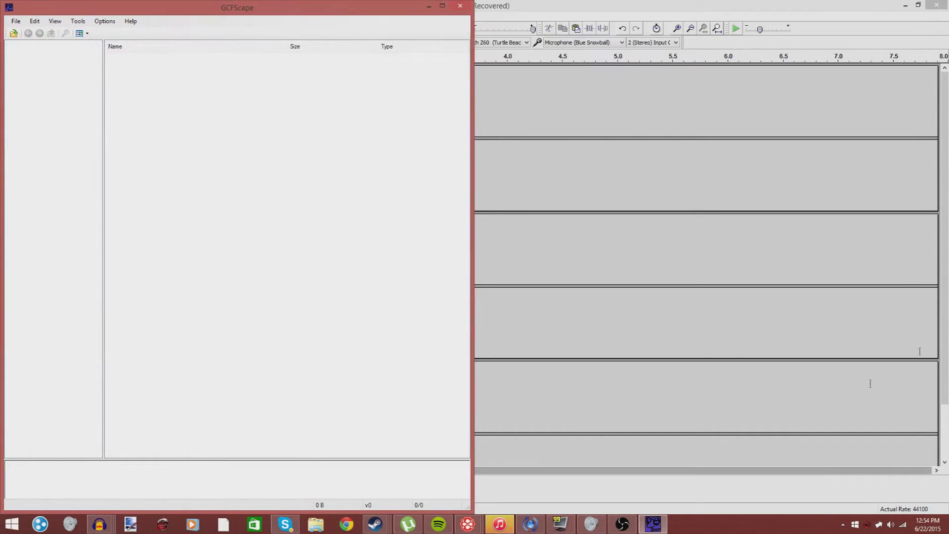
left_click(428, 6)
left_click(945, 528)
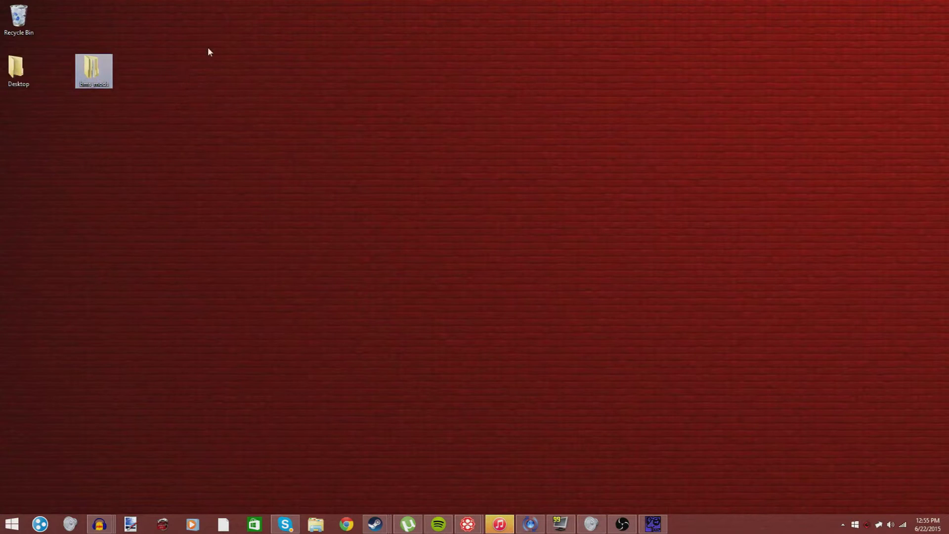
- Open the desktop bms_mods folder and close the leftover Microphone Properties and Sound windows
double_click(97, 84)
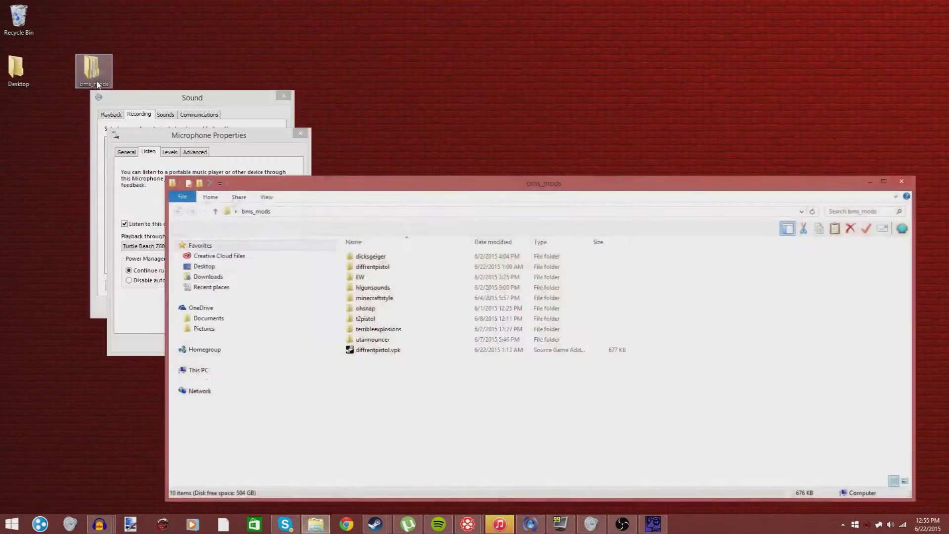
left_click(300, 133)
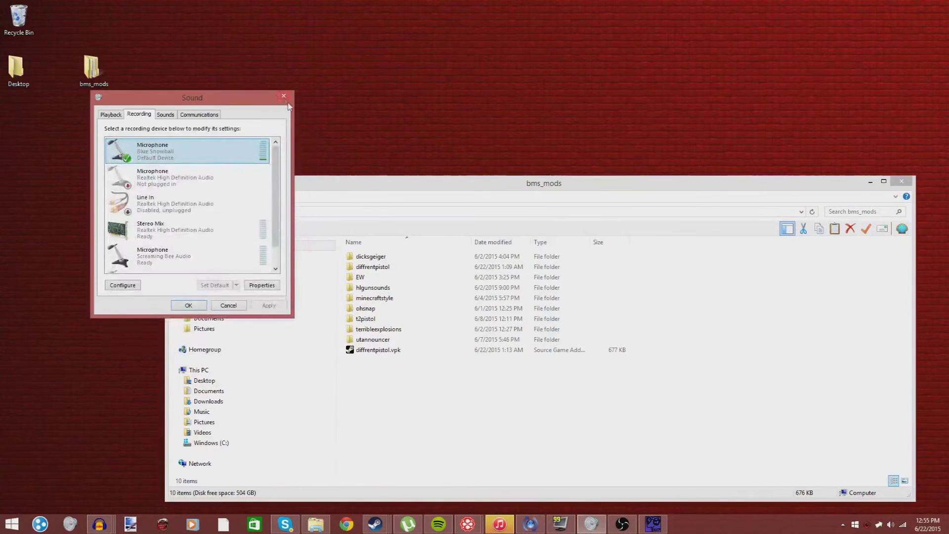
left_click(283, 96)
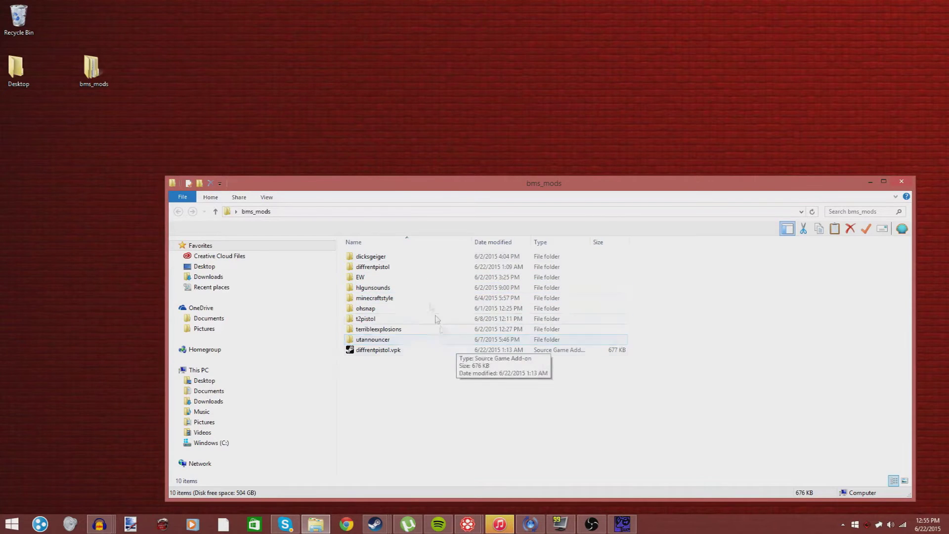
- Look over the mod folders, peek inside diffrentpistol, and return to bms_mods
left_click(440, 299)
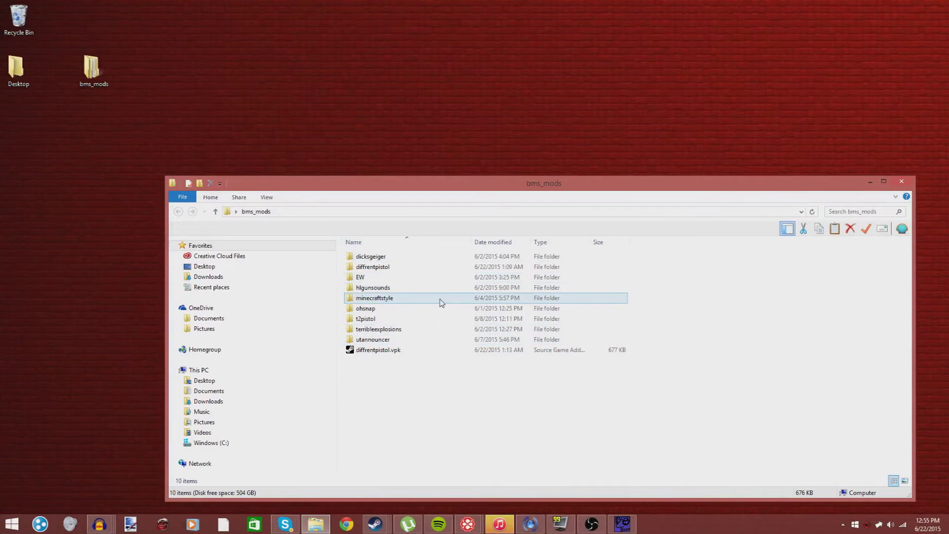
left_click(438, 307)
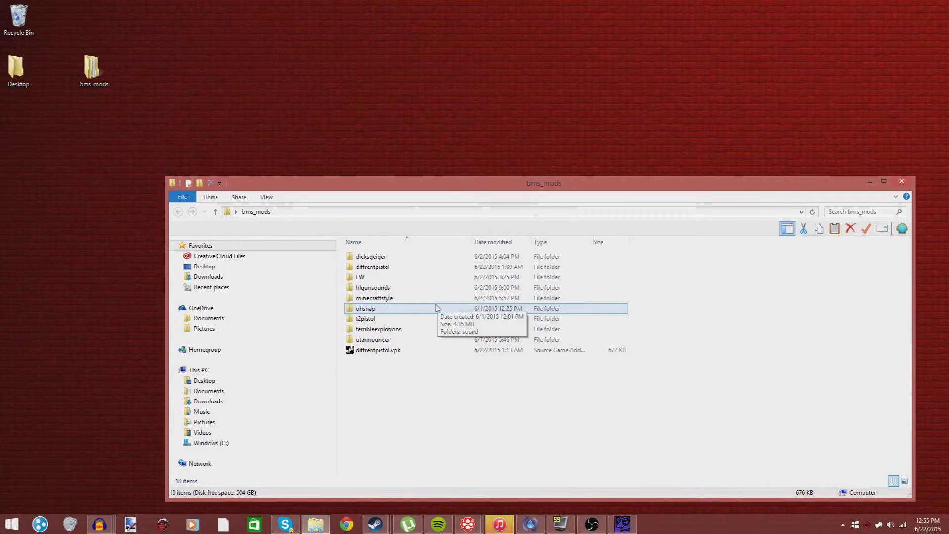
left_click(386, 277)
left_click(396, 287)
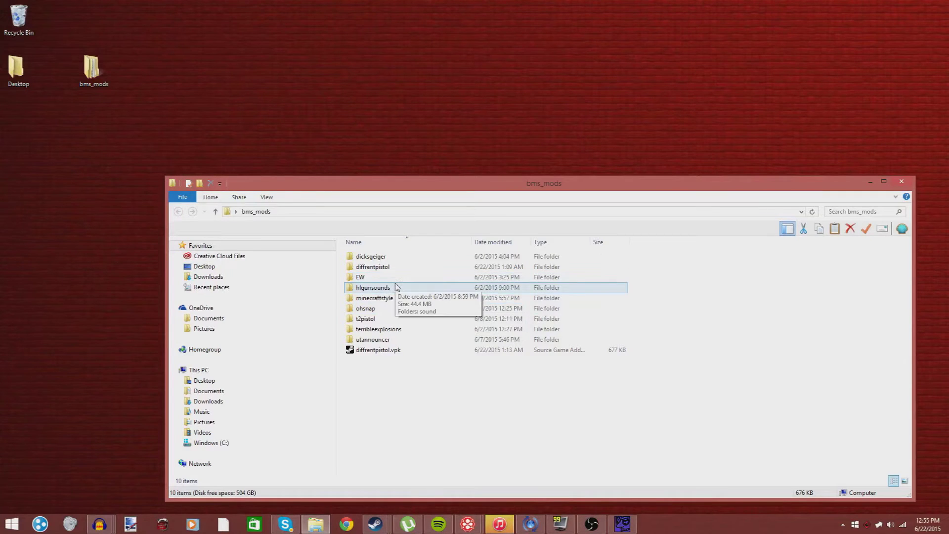
left_click(408, 329)
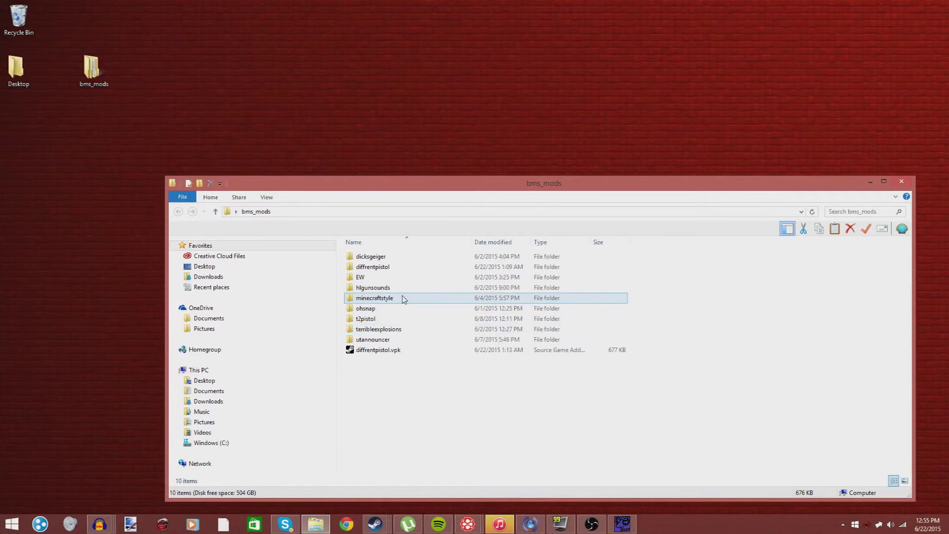
left_click(393, 267)
double_click(393, 267)
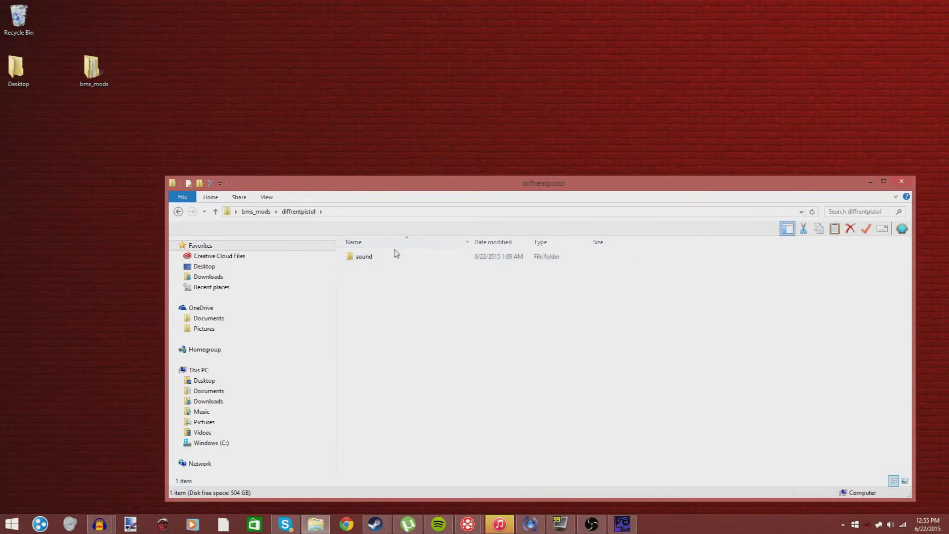
left_click(178, 211)
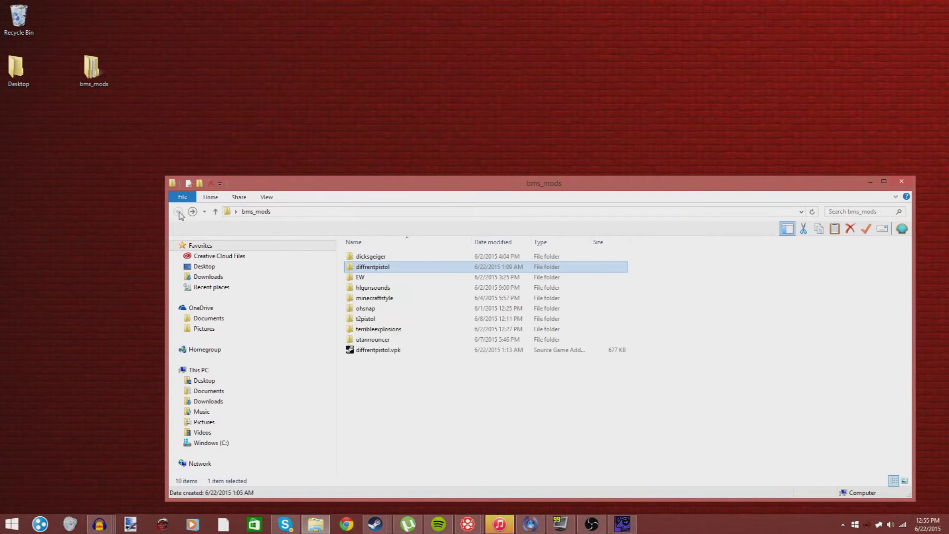
right_click(543, 388)
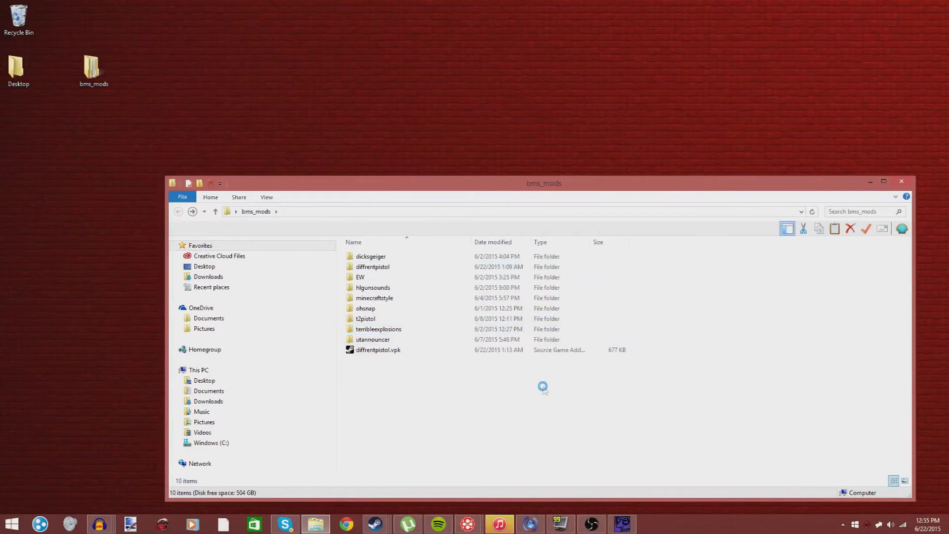
- Create a new folder named diffrentpainsounds in bms_mods
mouse_move(566, 365)
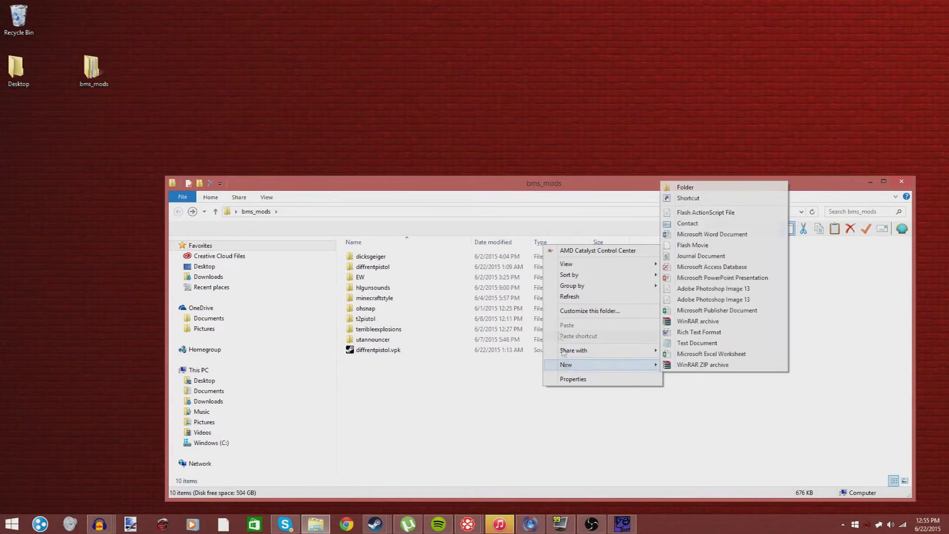
left_click(701, 188)
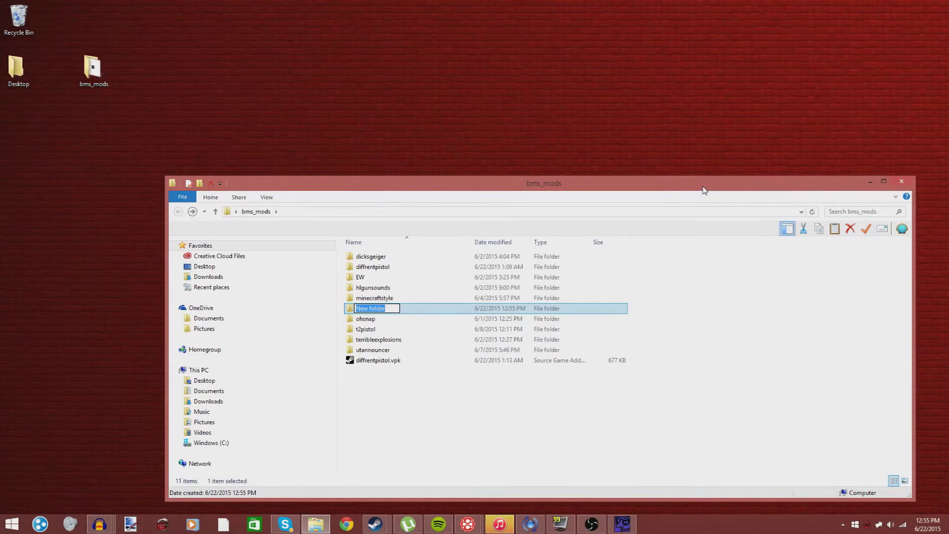
type("diffrentpainsounds")
key("Return")
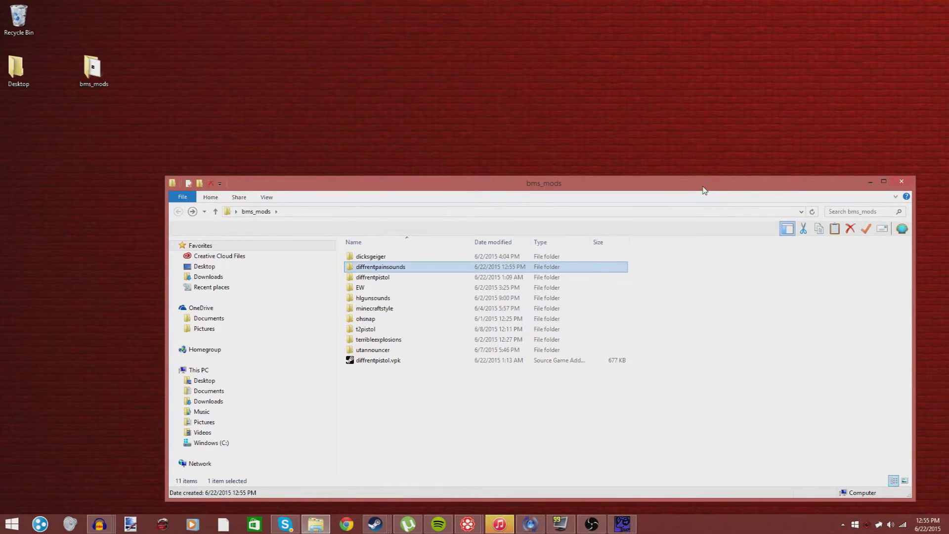
right_click(396, 274)
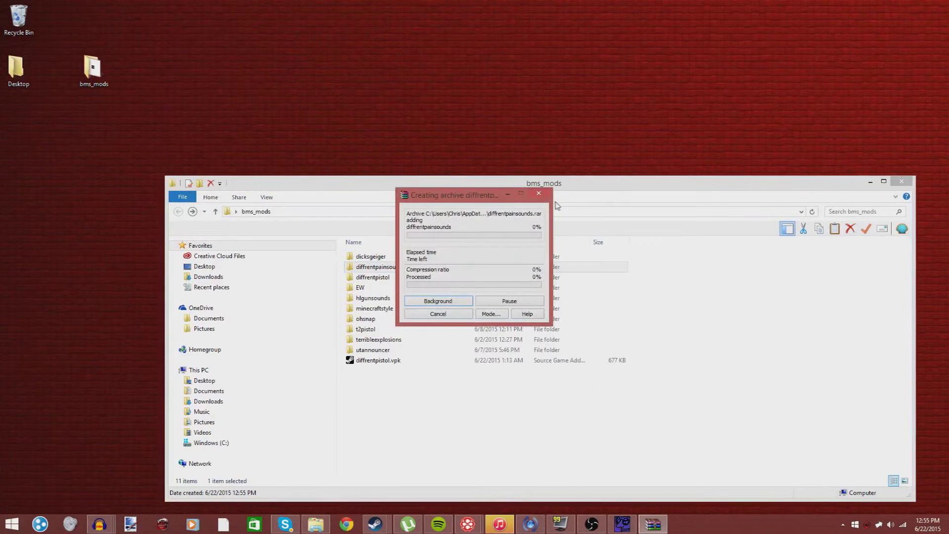
right_click(652, 524)
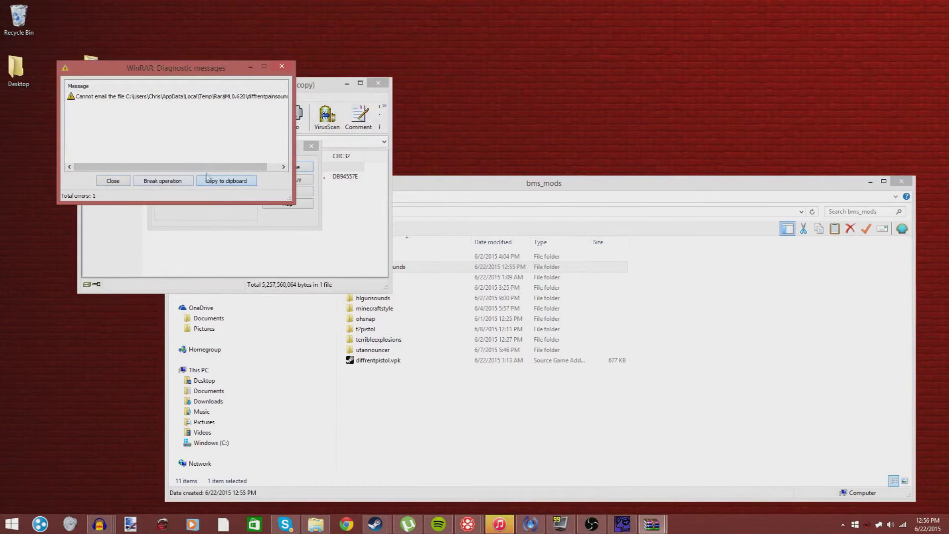
left_click(119, 180)
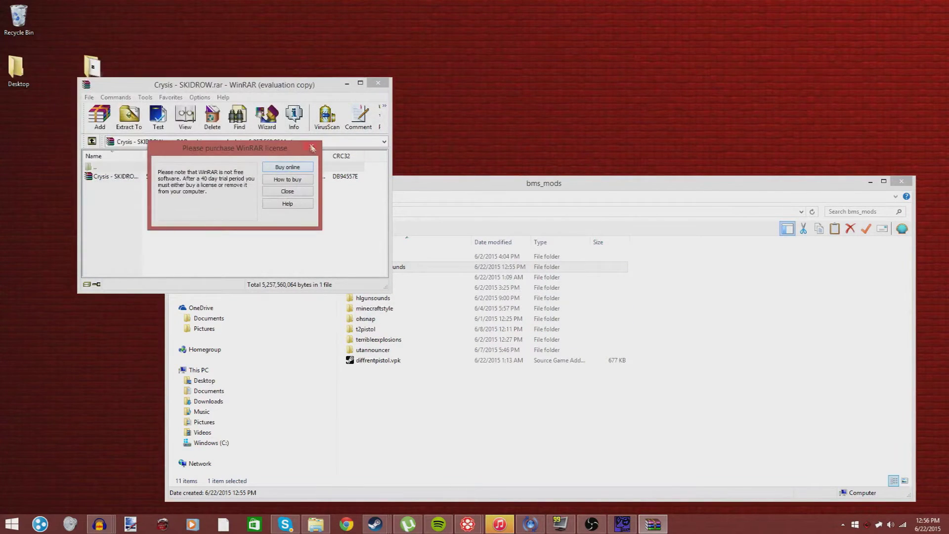
left_click(309, 159)
left_click(378, 83)
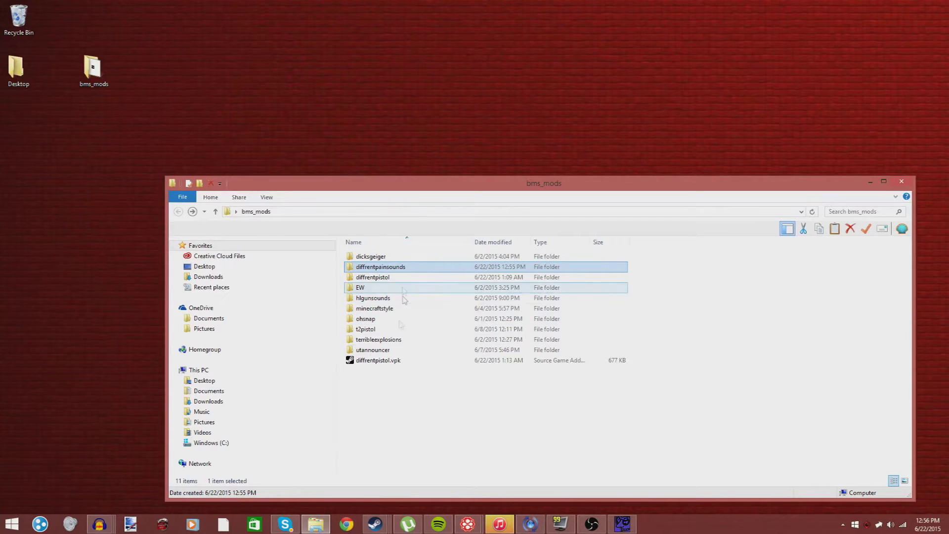
- Peek into diffrentpistol, return to bms_mods, then switch to the recovered Audacity project
double_click(375, 278)
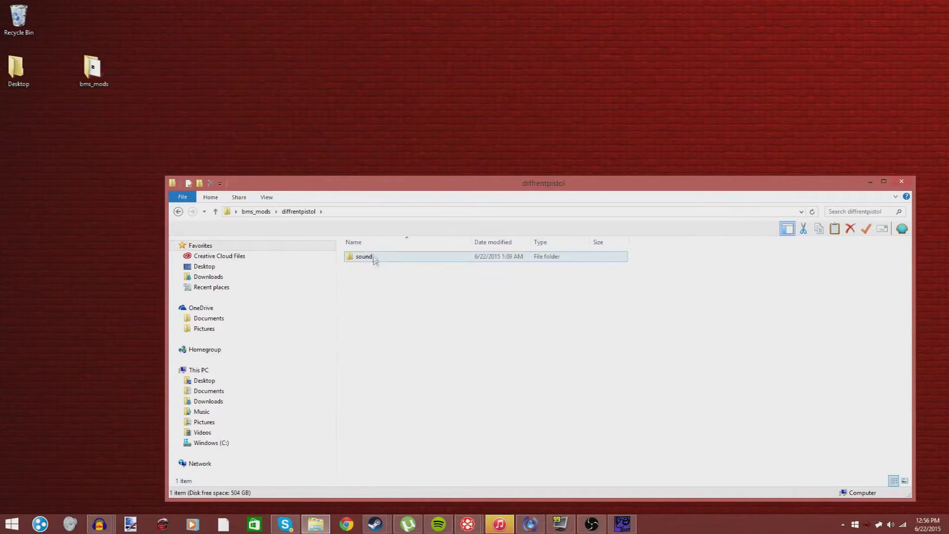
left_click(178, 211)
mouse_move(108, 527)
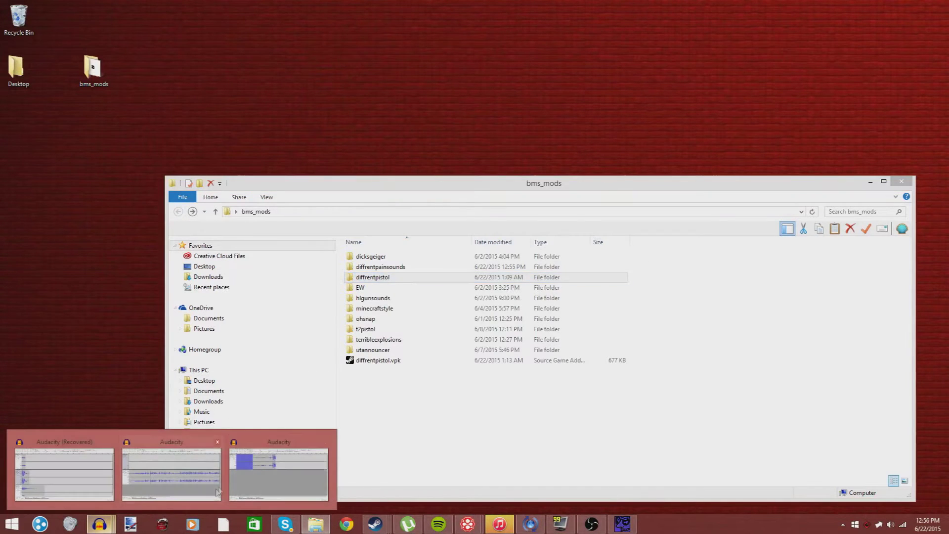
left_click(78, 465)
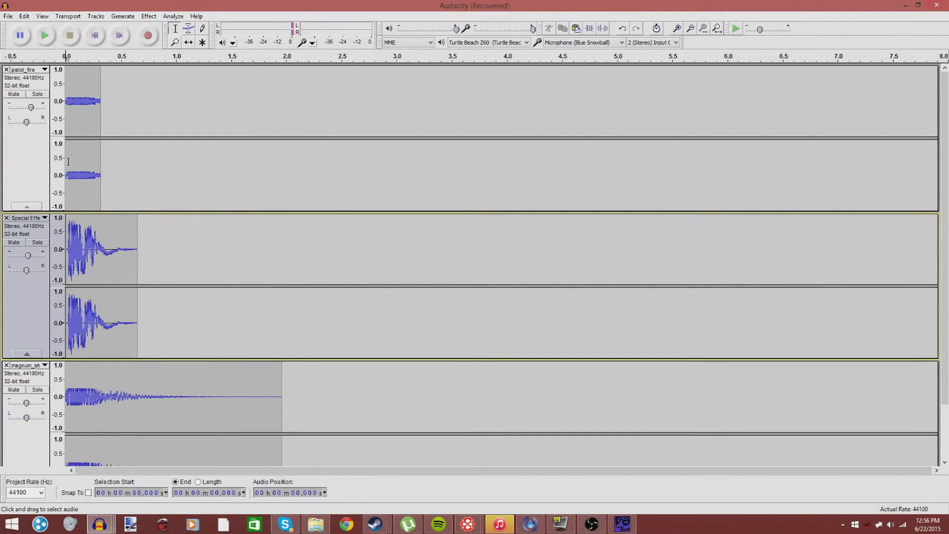
- Play back and review the three stereo gunshot tracks in the recovered project
key("space")
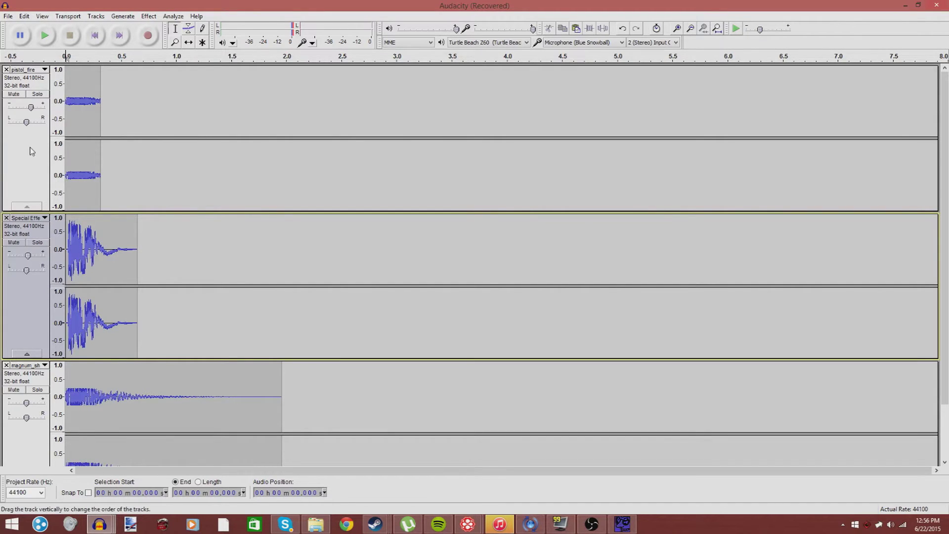
scroll(117, 204, "down", 3)
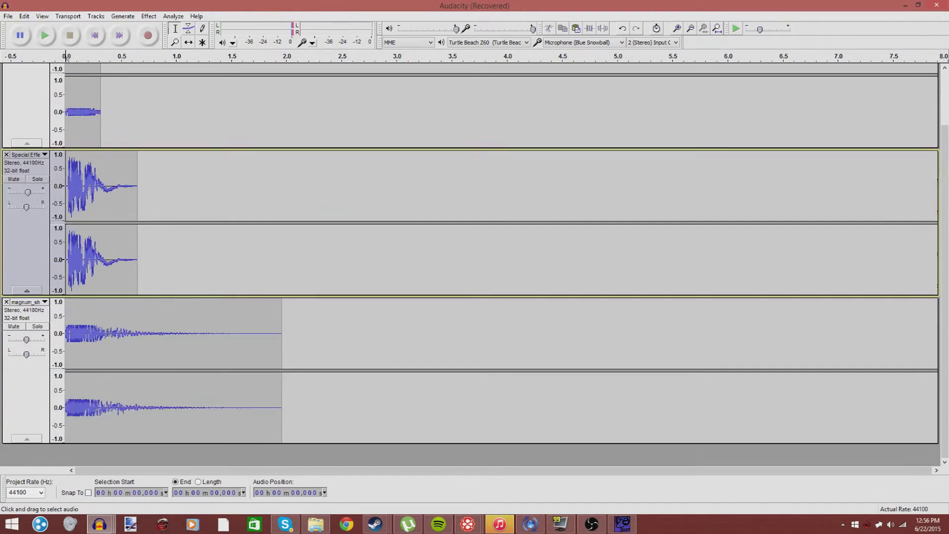
scroll(106, 195, "up", 3)
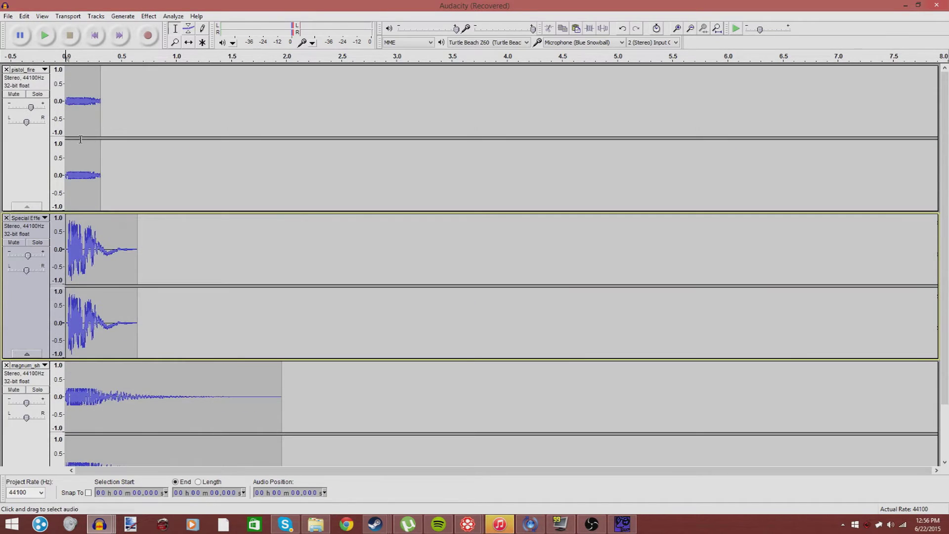
left_click(8, 16)
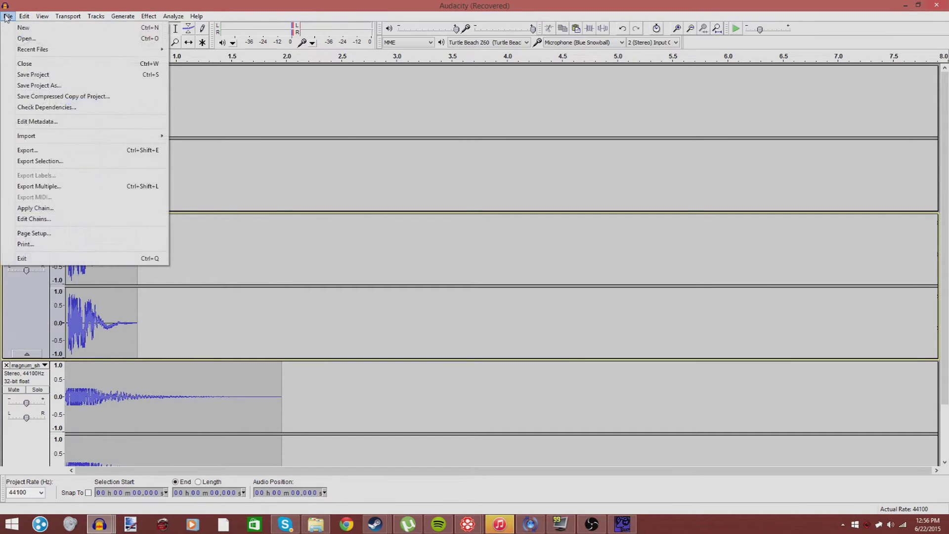
left_click(33, 150)
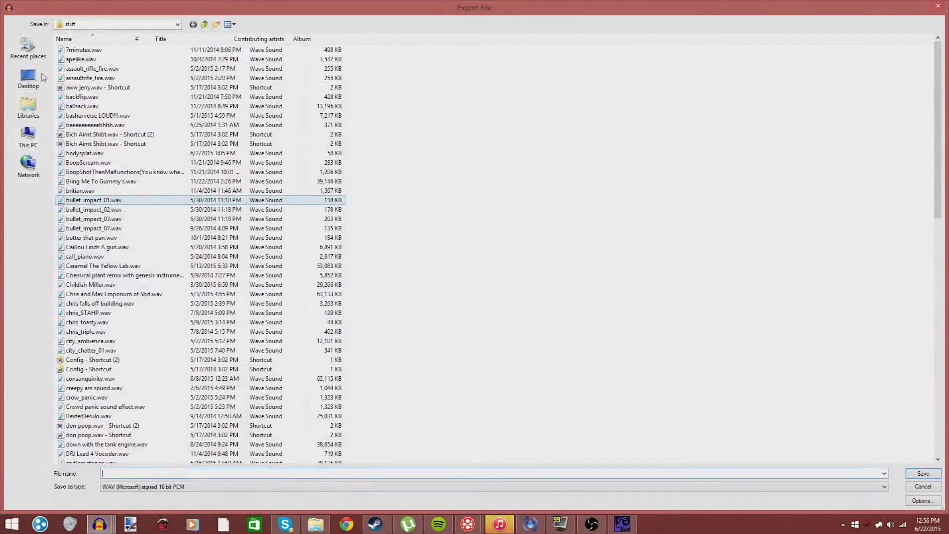
left_click(38, 78)
double_click(84, 57)
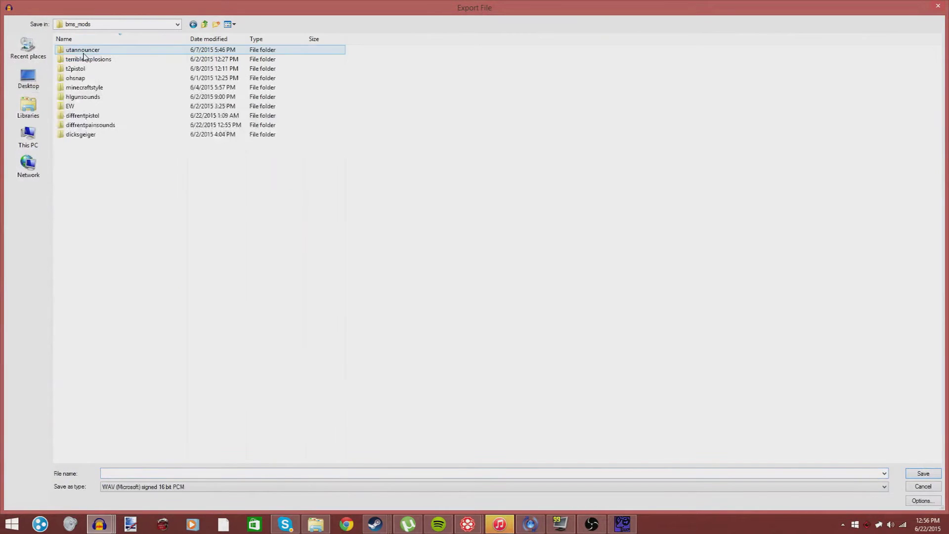
double_click(104, 116)
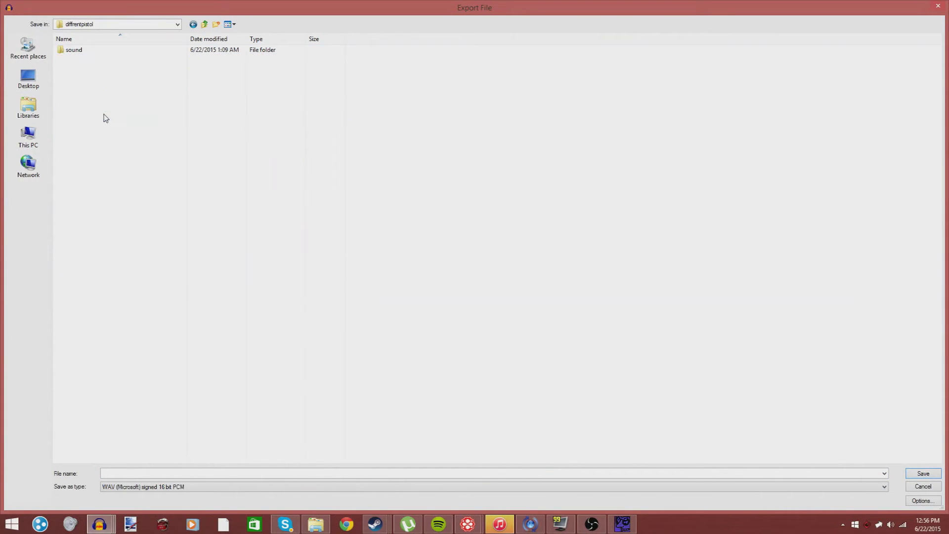
double_click(97, 52)
double_click(97, 51)
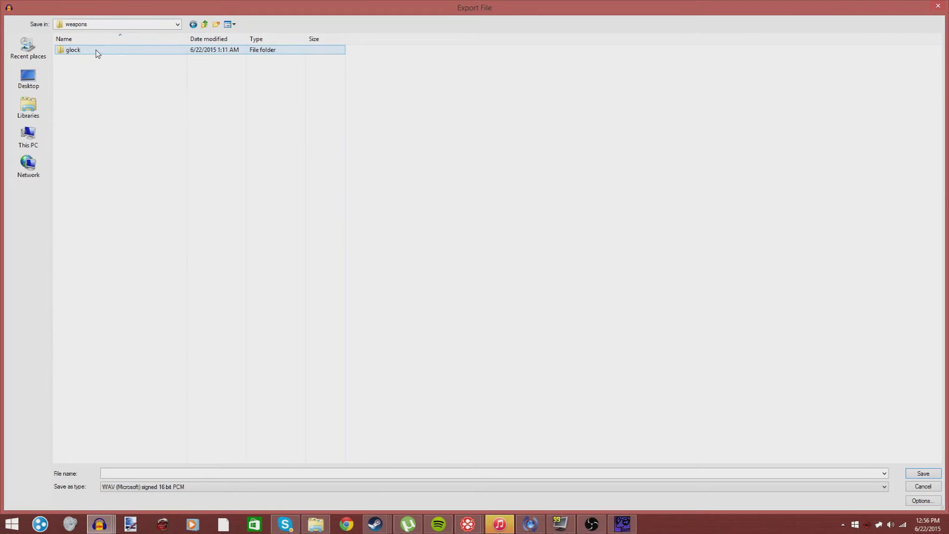
double_click(96, 51)
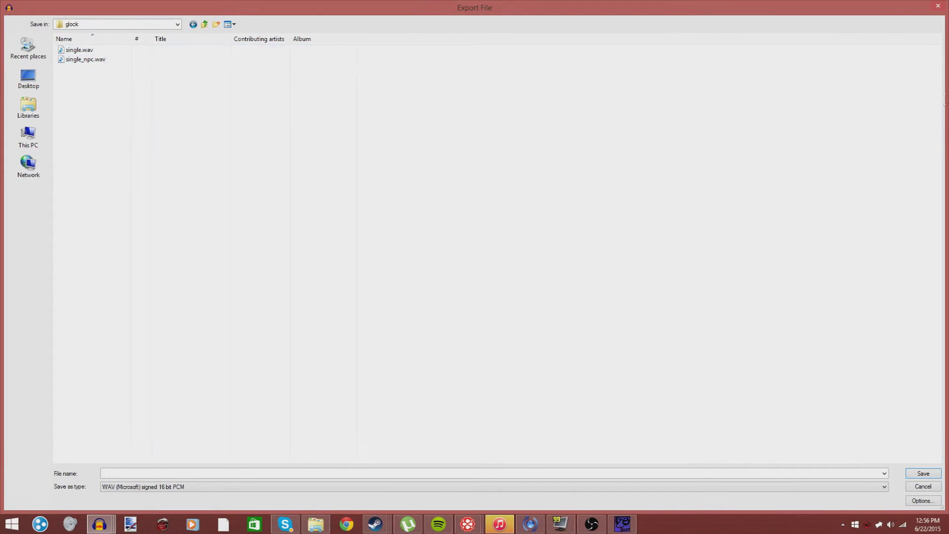
key("Escape")
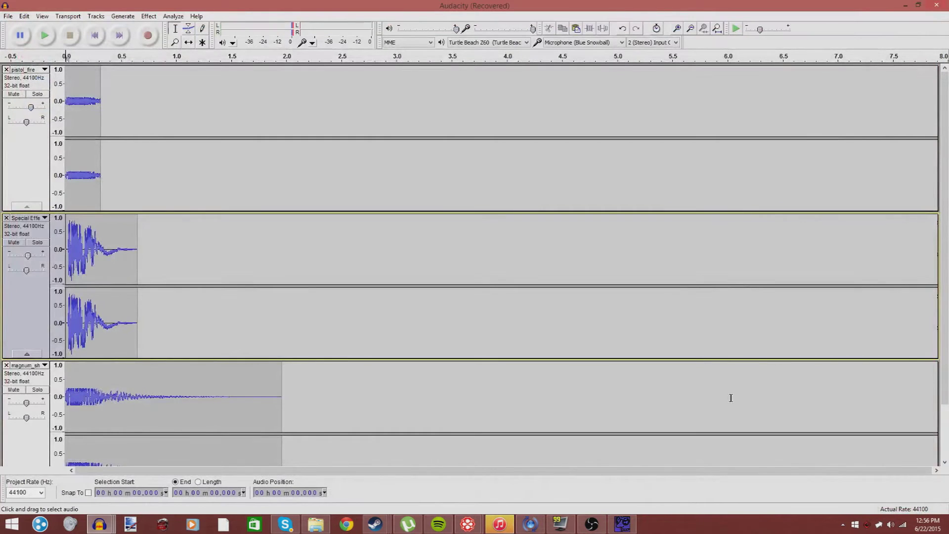
- Bring GCFScape forward beside Audacity and look over its File and View menus
left_click(622, 523)
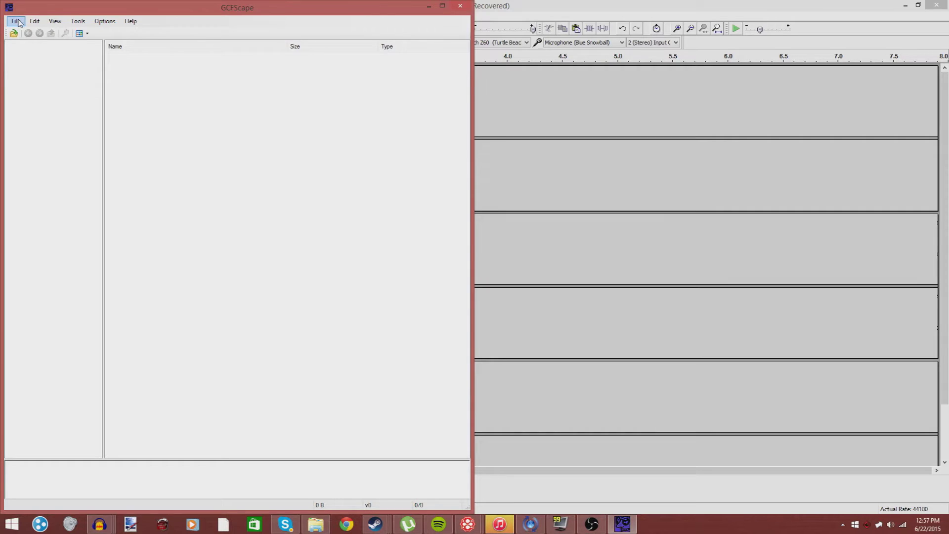
left_click(18, 21)
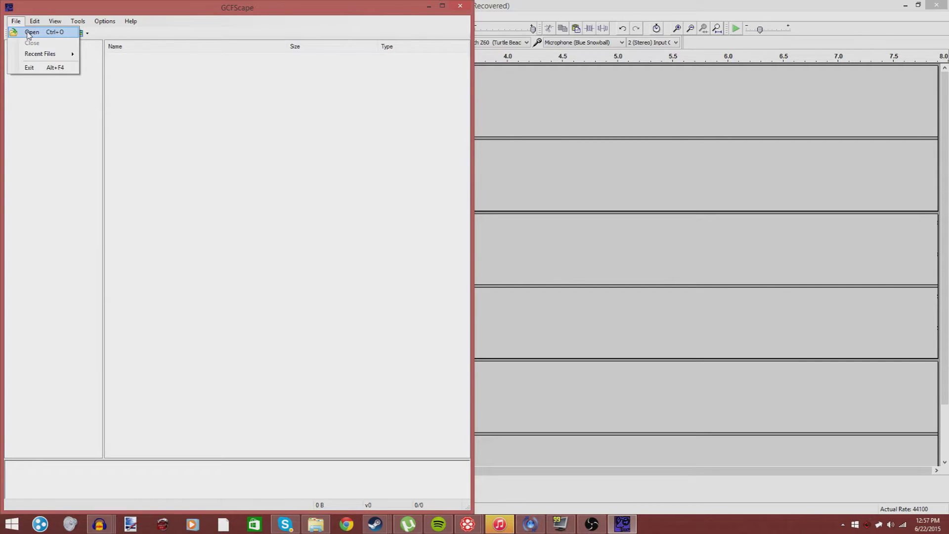
left_click(55, 21)
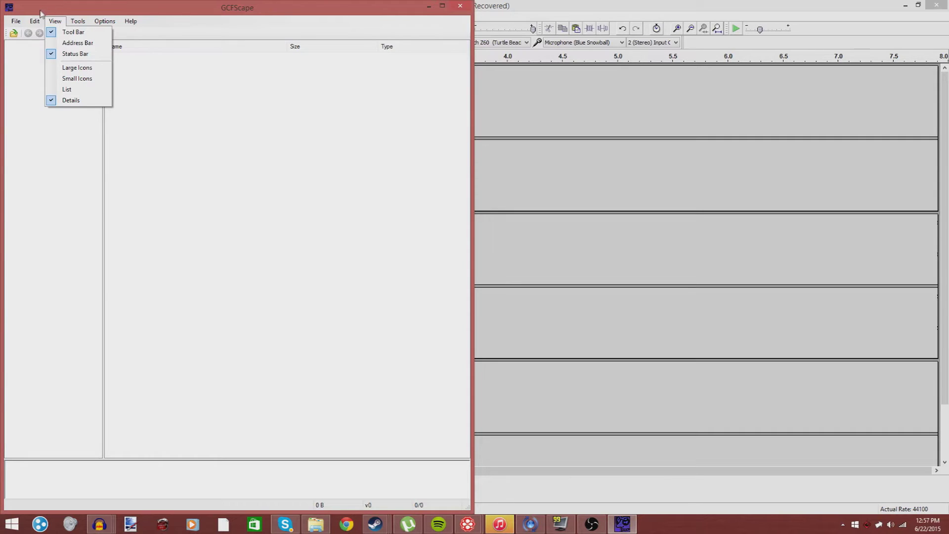
mouse_move(16, 21)
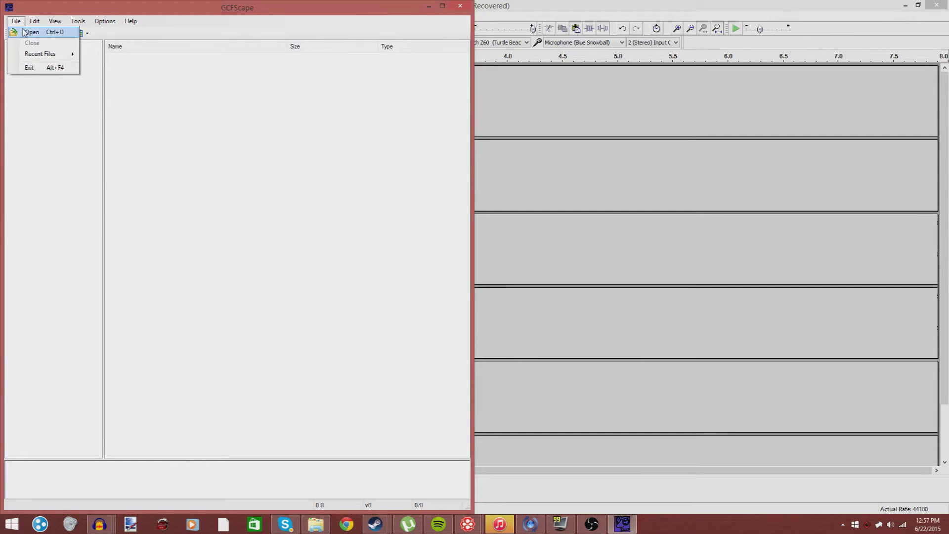
- Start opening a package in GCFScape and browse to Program Files (x86)\Steam
left_click(23, 33)
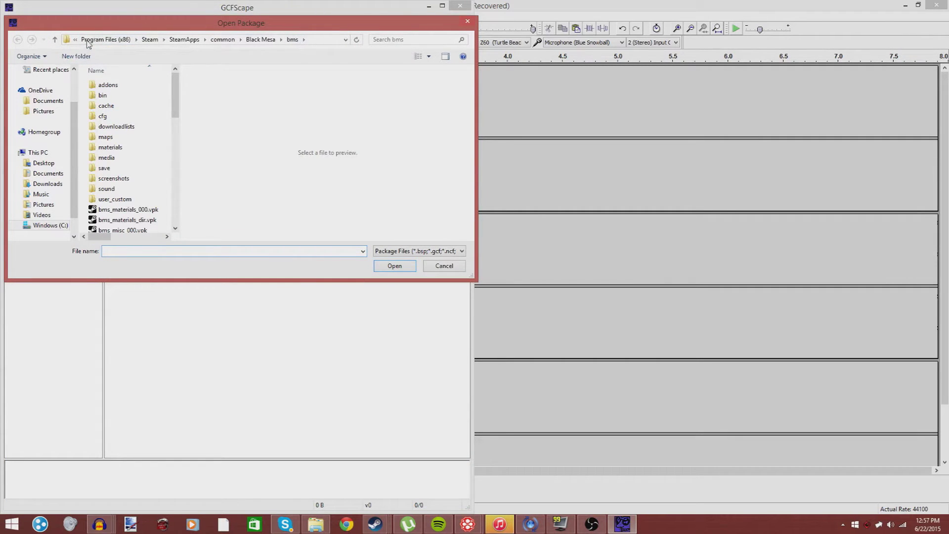
left_click(105, 39)
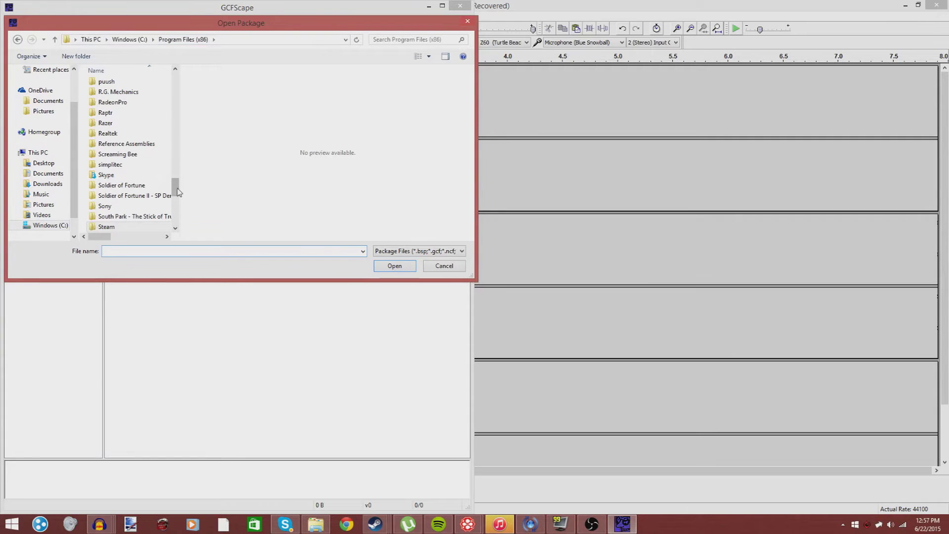
scroll(186, 199, "down", 2)
scroll(193, 148, "up", 7)
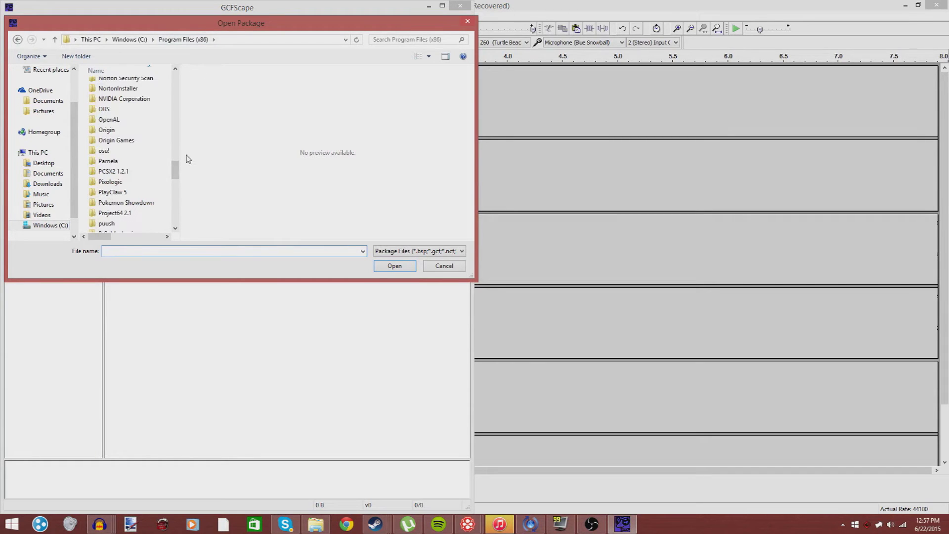
left_click_drag(178, 170, 184, 201)
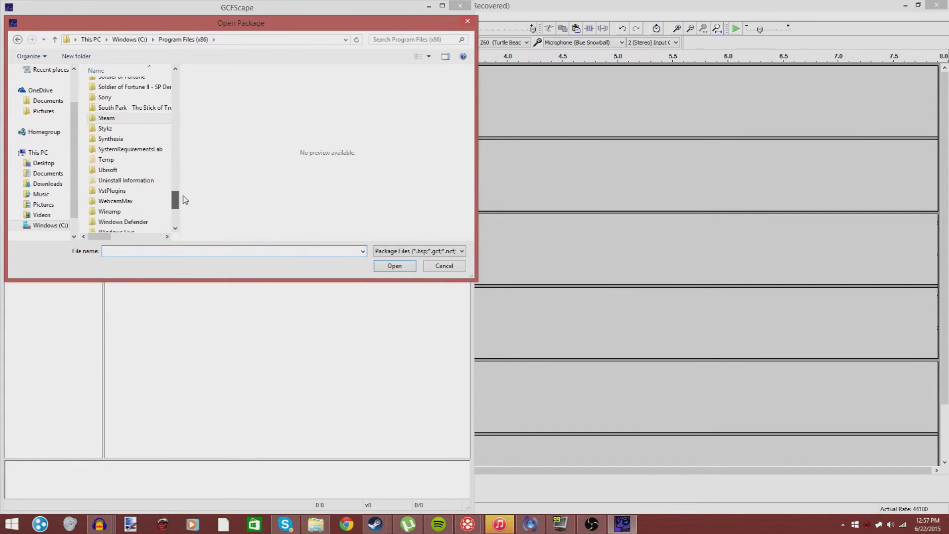
double_click(124, 115)
- Navigate SteamApps > common > Black Mesa > bms and load bms_sounds_misc_dir.vpk
scroll(136, 188, "down", 3)
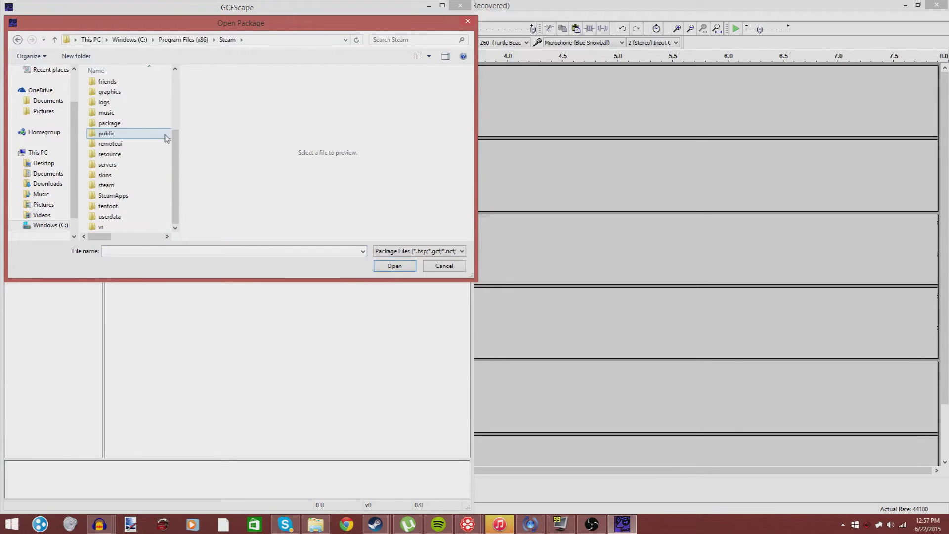
double_click(129, 195)
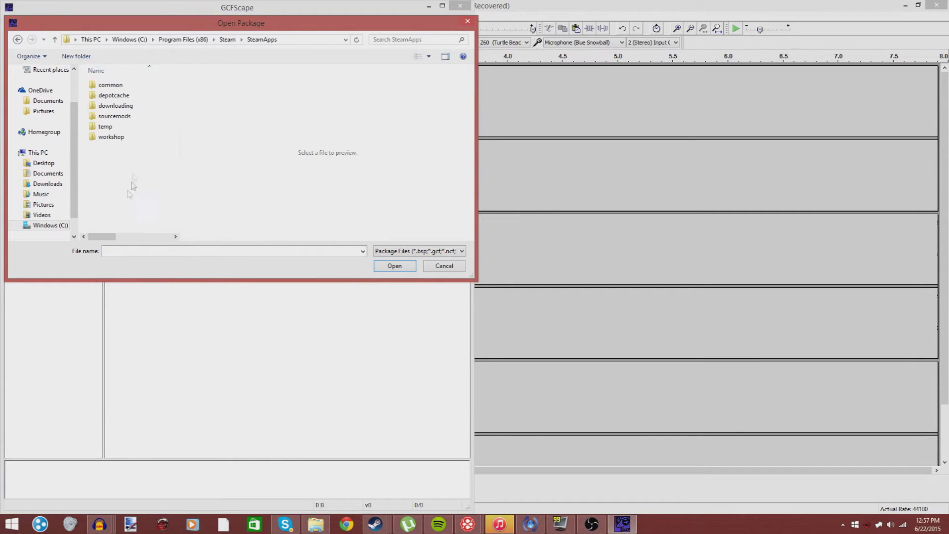
double_click(116, 88)
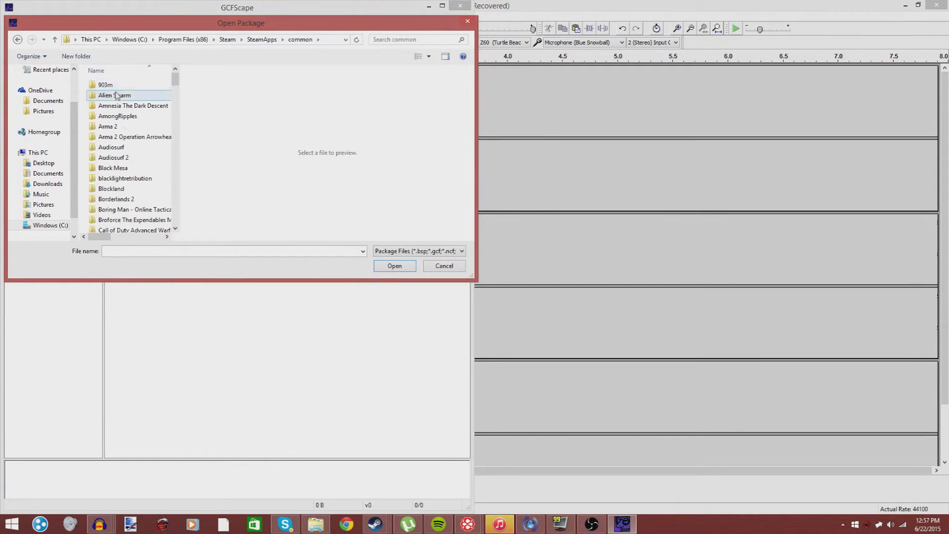
double_click(126, 169)
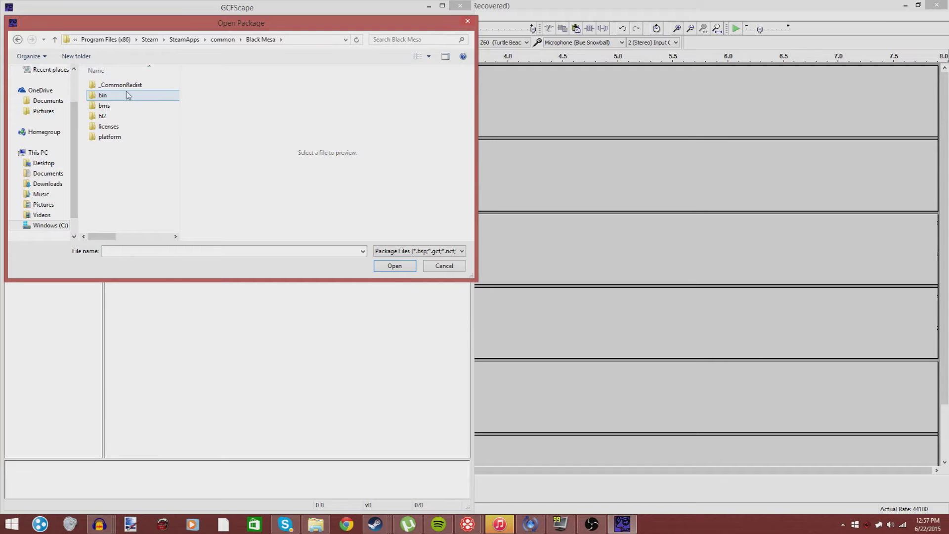
double_click(120, 106)
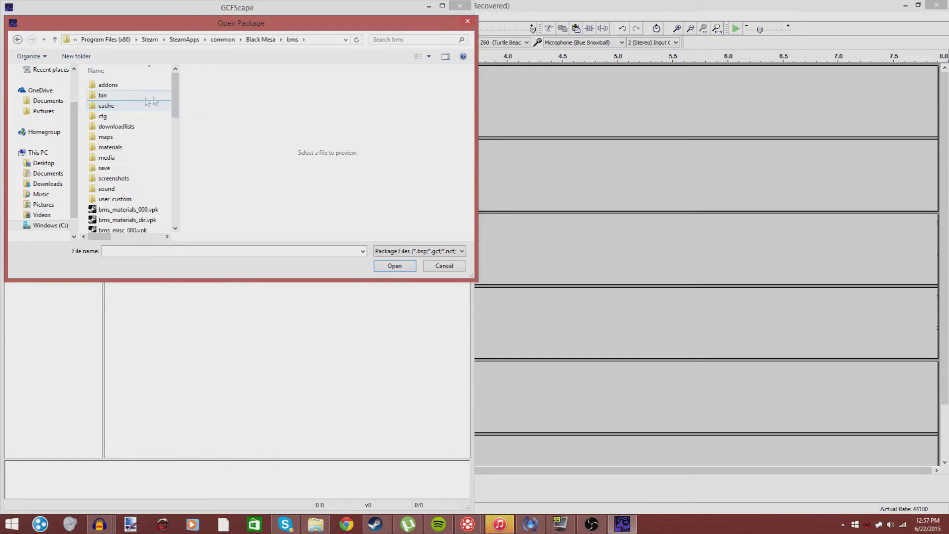
left_click_drag(176, 80, 211, 190)
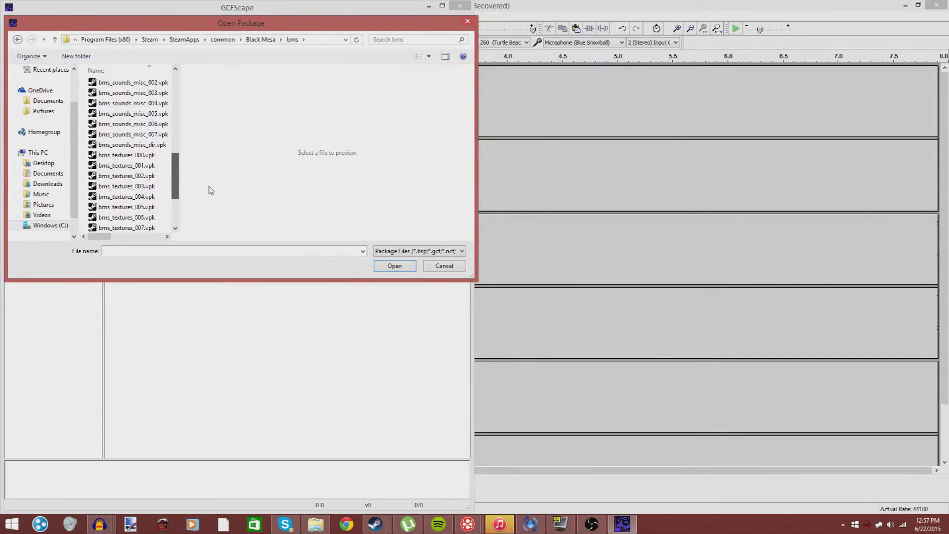
double_click(158, 145)
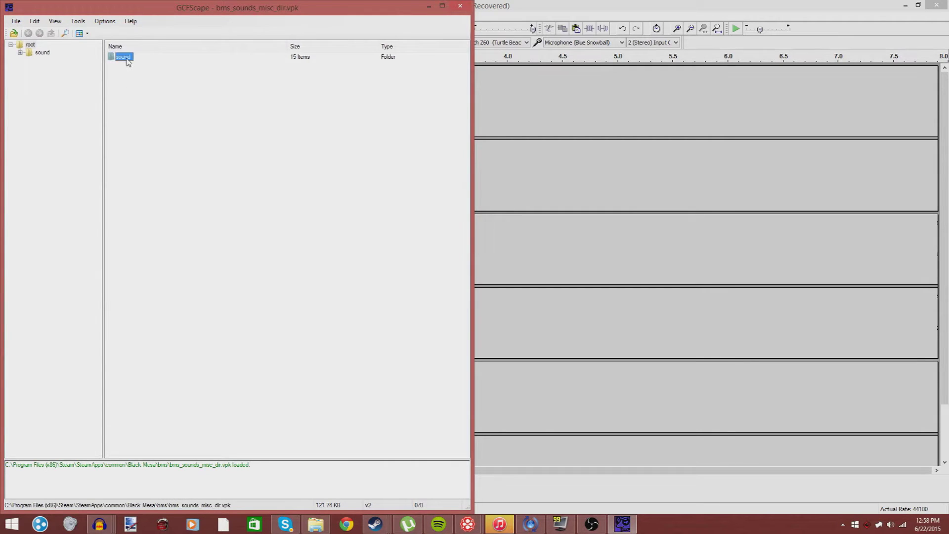
- Peek into the package's sound folder, then open diffrentpistol in Explorer snapped to the right half
double_click(124, 57)
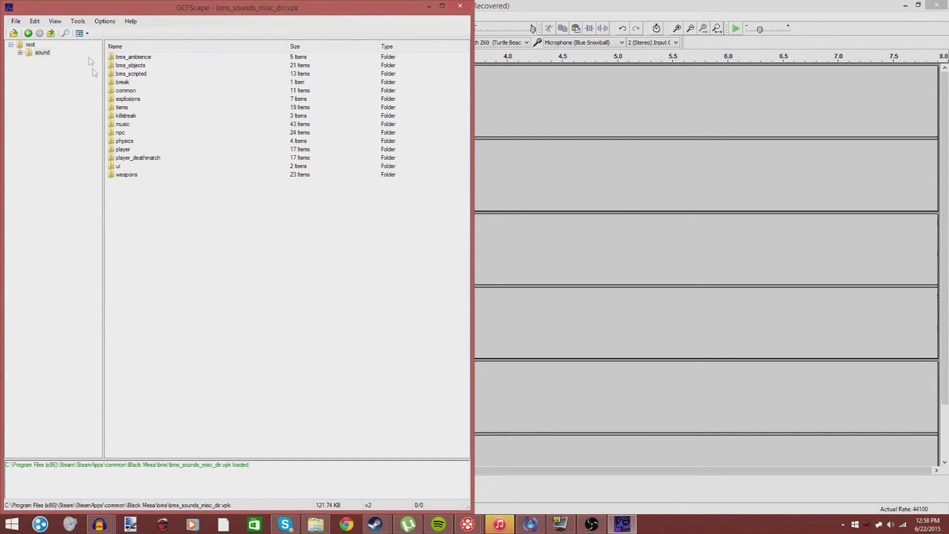
left_click(28, 33)
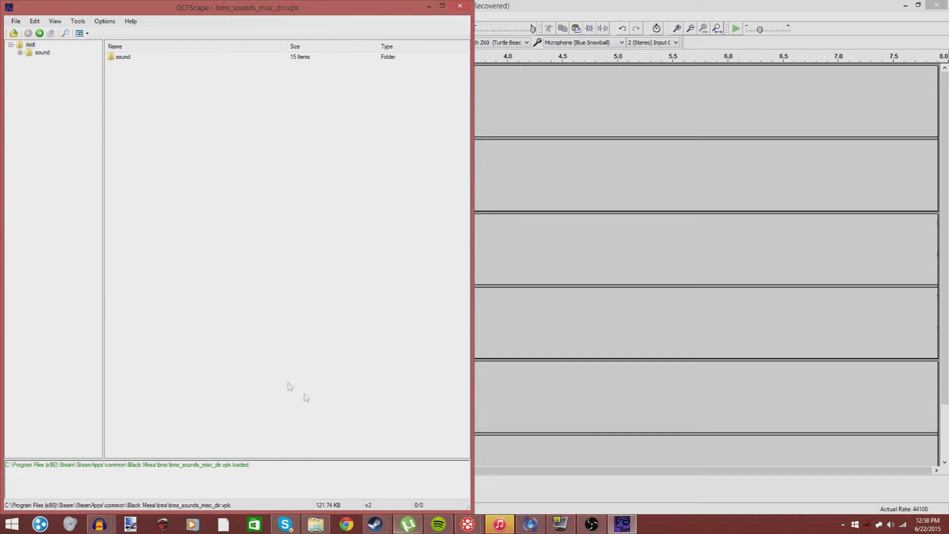
key("alt+Tab")
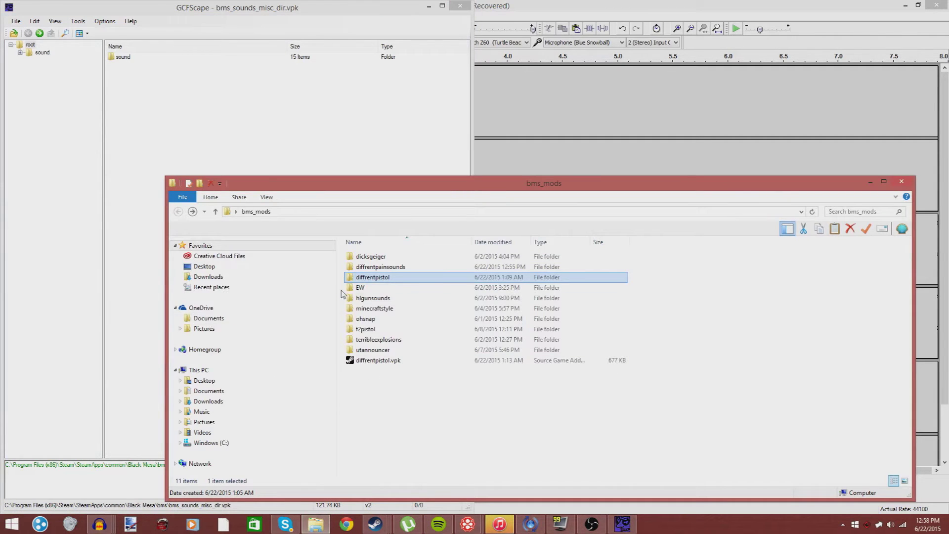
double_click(388, 279)
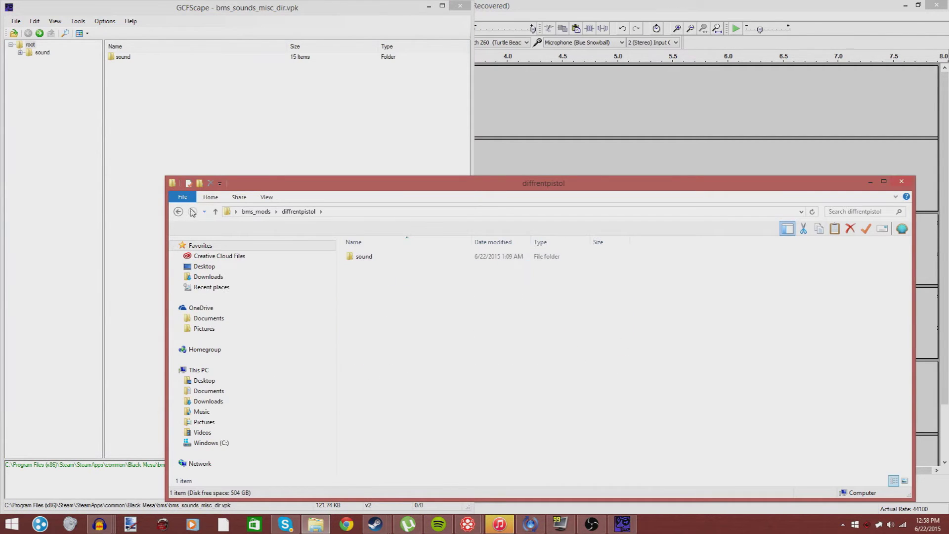
left_click_drag(287, 190, 947, 191)
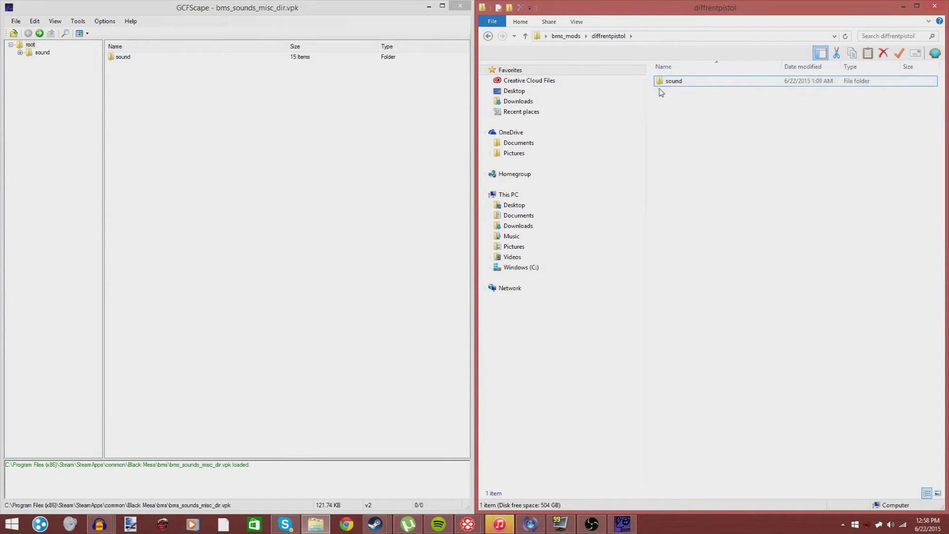
- Open diffrentpistol's sound folder and the package's sound > weapons folder side by side
double_click(692, 81)
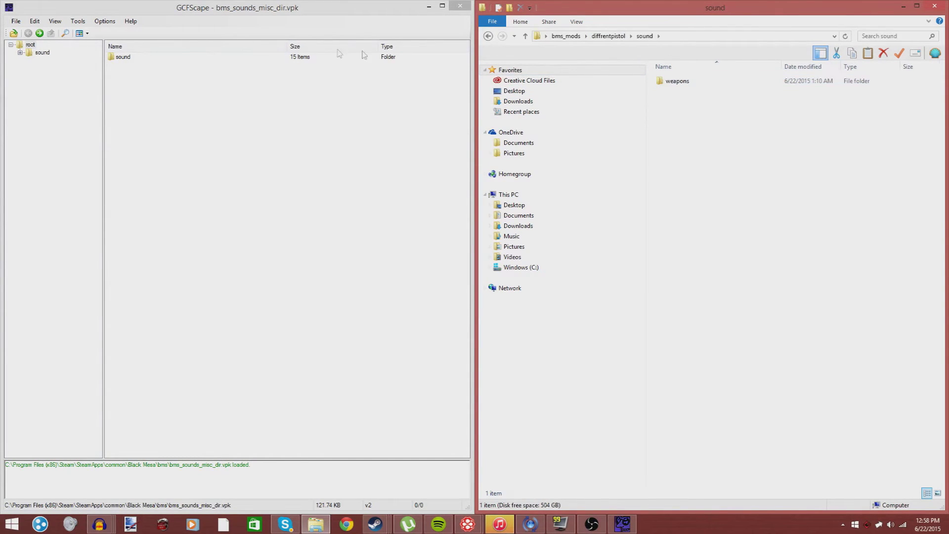
double_click(121, 57)
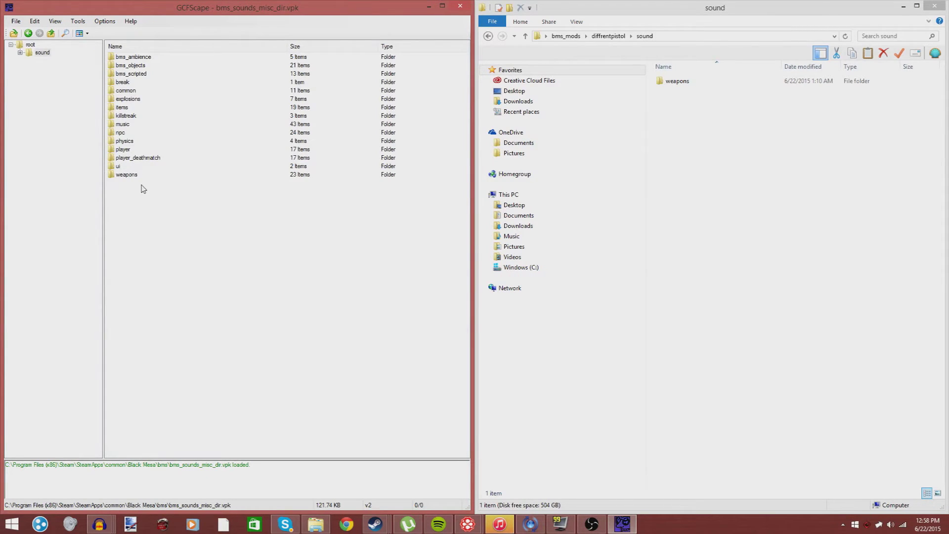
double_click(129, 175)
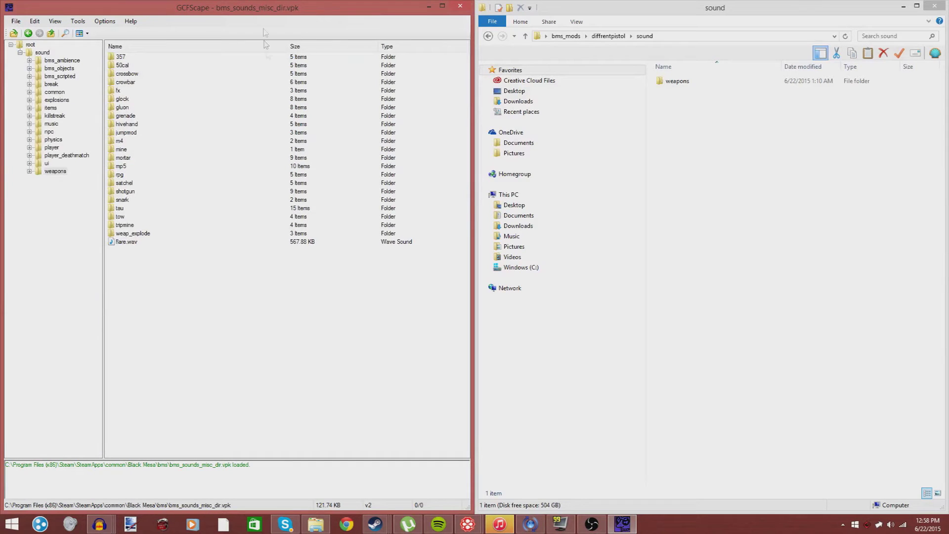
left_click(674, 82)
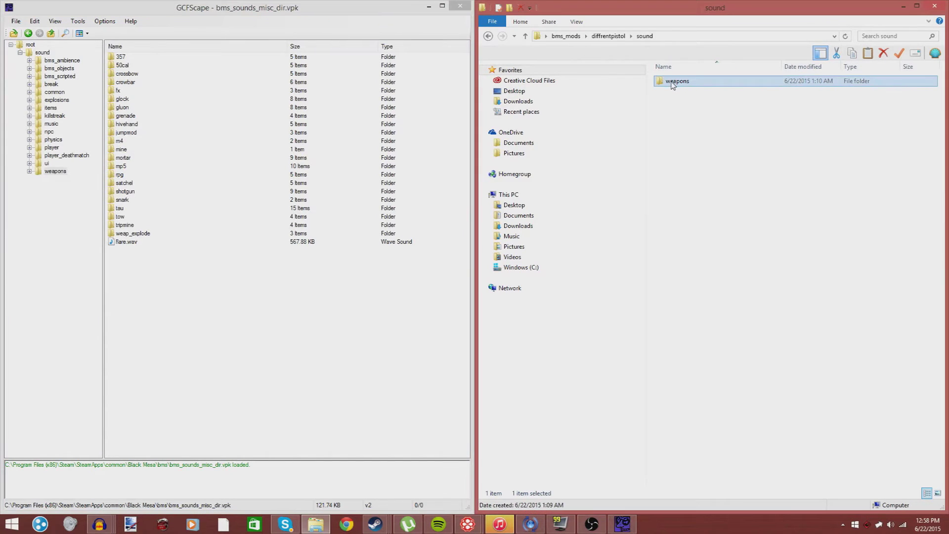
- Open diffrentpistol's weapons\glock folder (single.wav, single_npc.wav) and the package's glock sounds folder
double_click(673, 83)
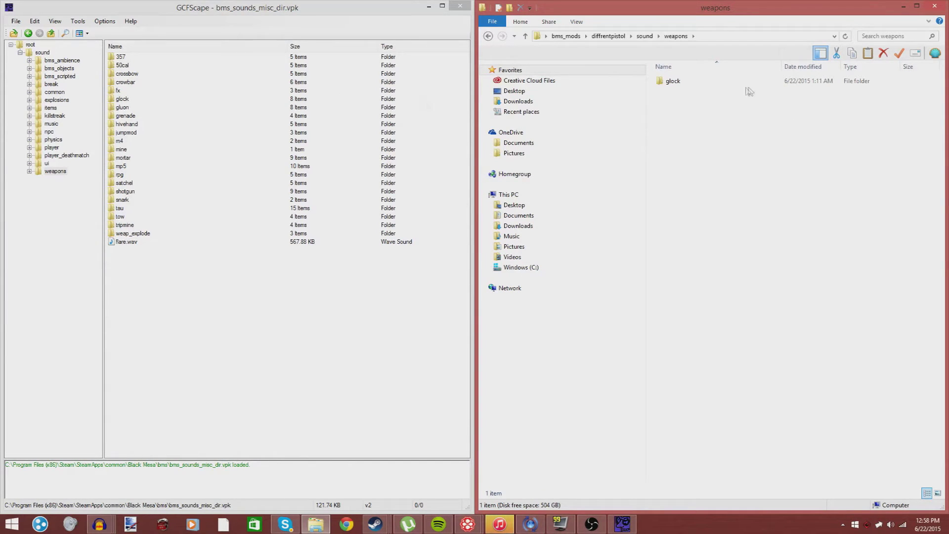
double_click(123, 99)
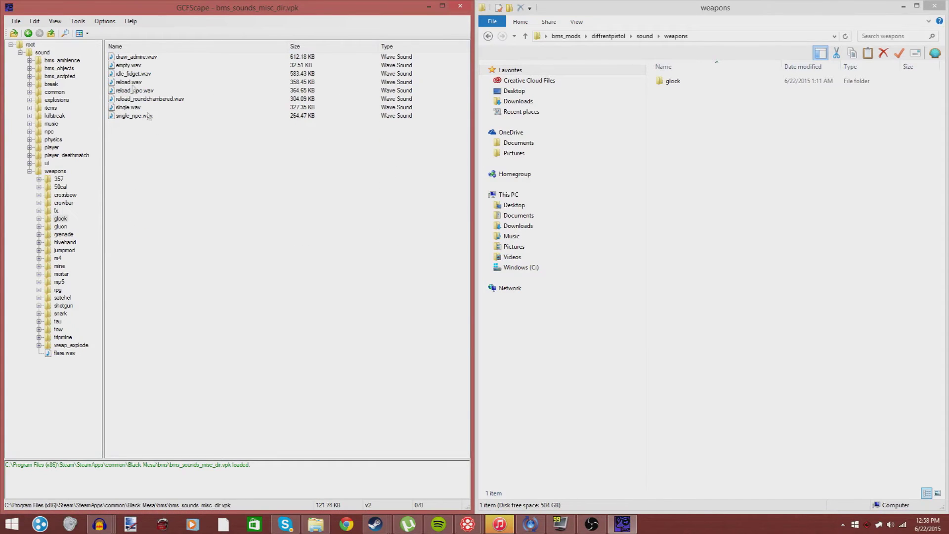
double_click(691, 83)
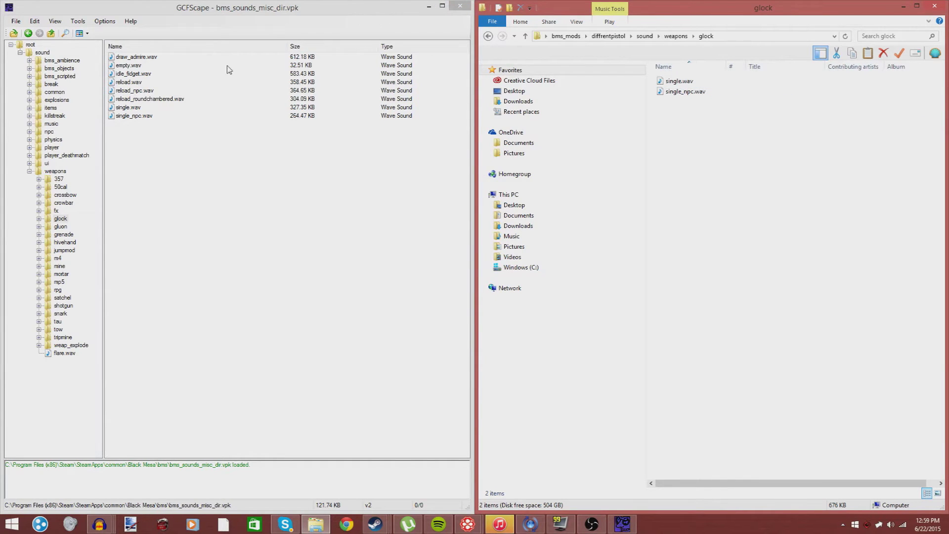
- Listen to the archive's original single.wav, then play the three gunshot tracks in Audacity
left_click(130, 108)
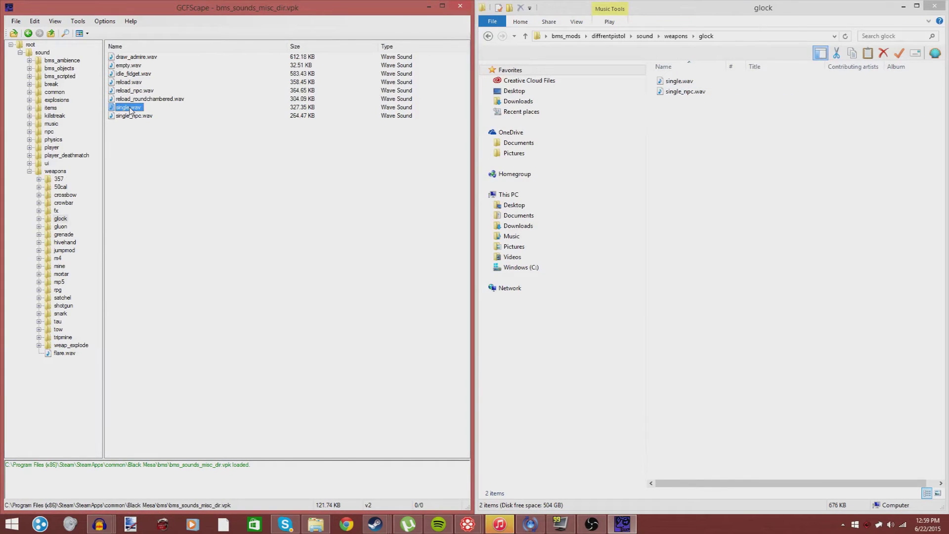
double_click(121, 108)
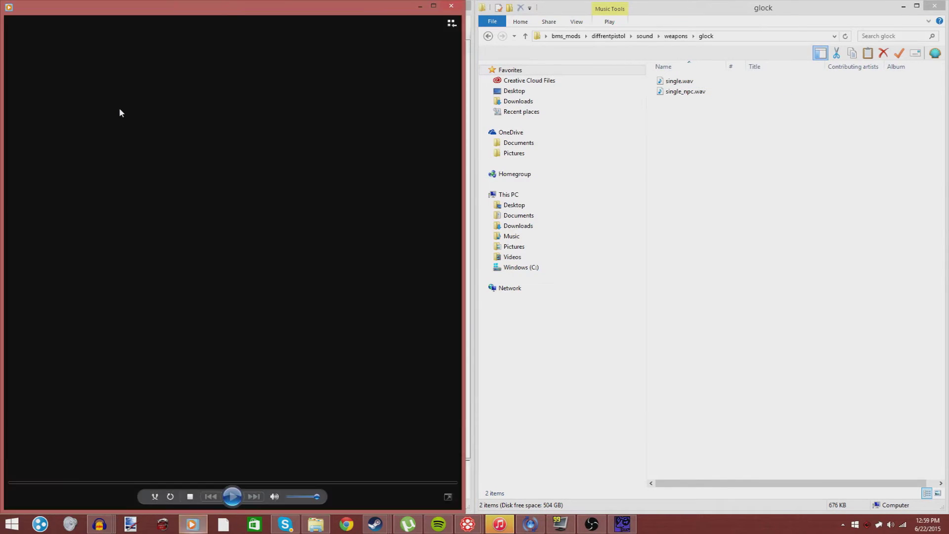
left_click(441, 6)
left_click(429, 6)
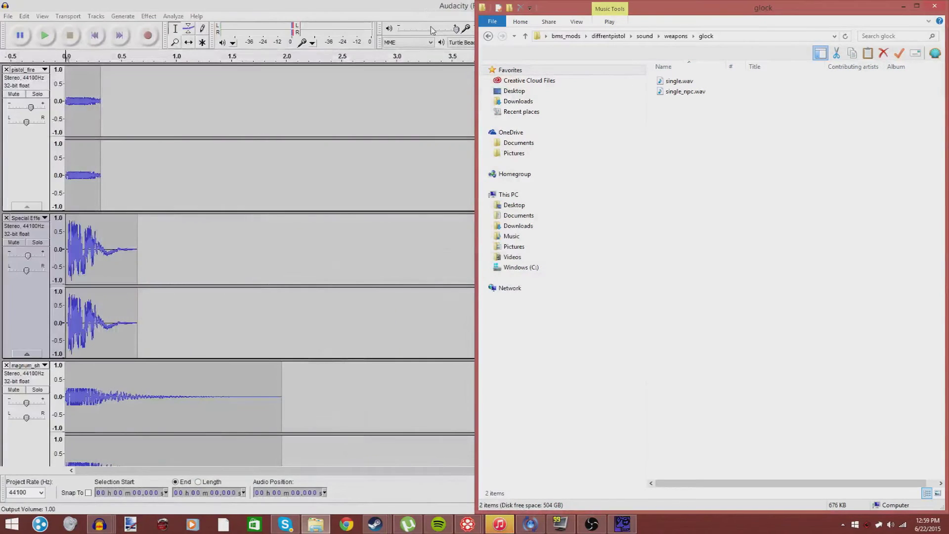
left_click(44, 37)
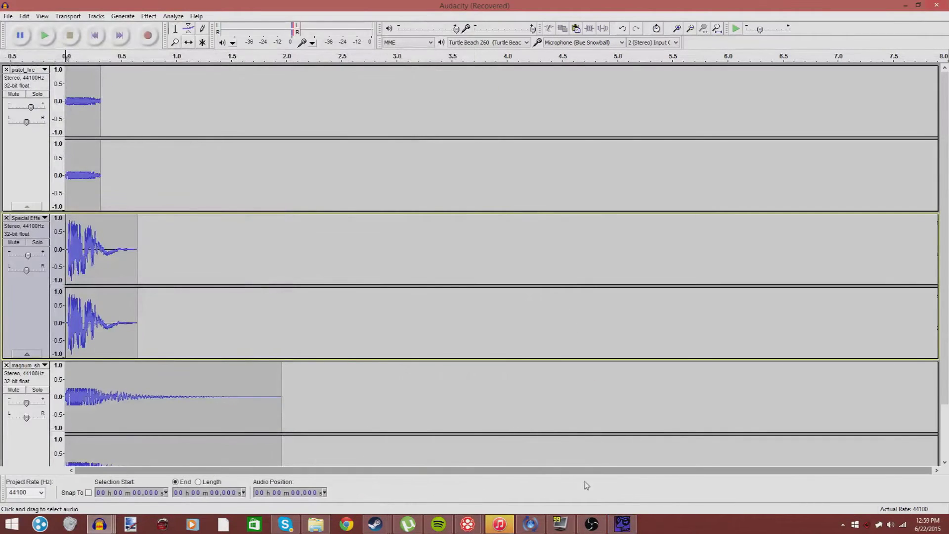
- Export the mix, browsing to Desktop\bms_mods\diffrentpistol\sound\weapons\glock
left_click(6, 17)
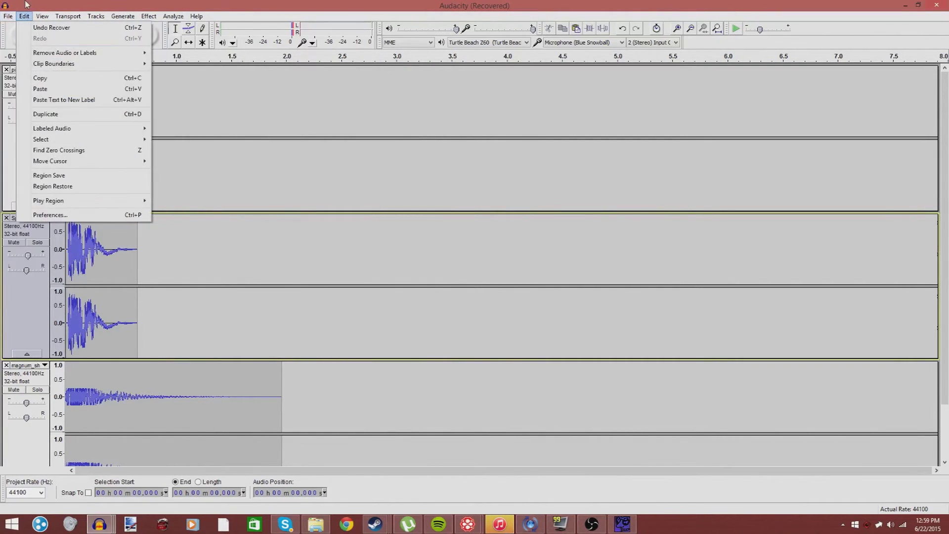
left_click(27, 150)
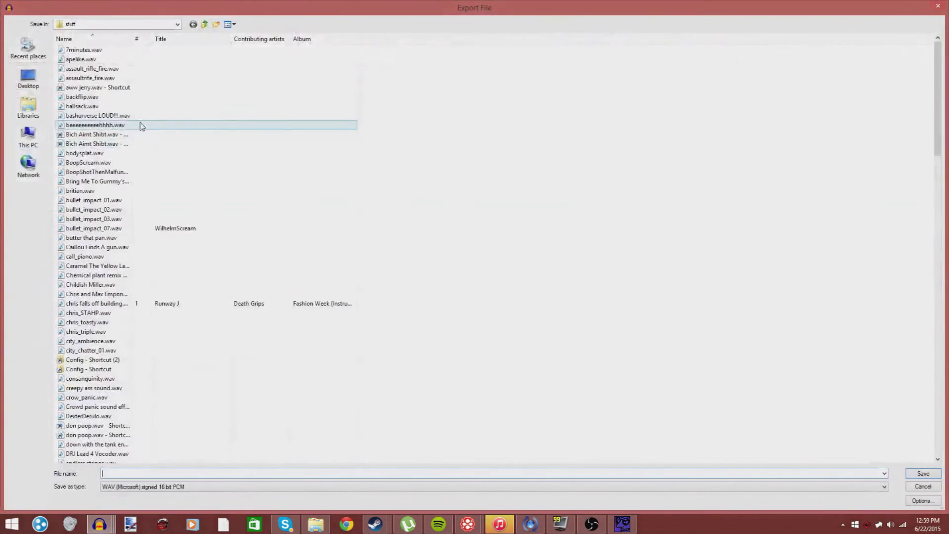
left_click(42, 56)
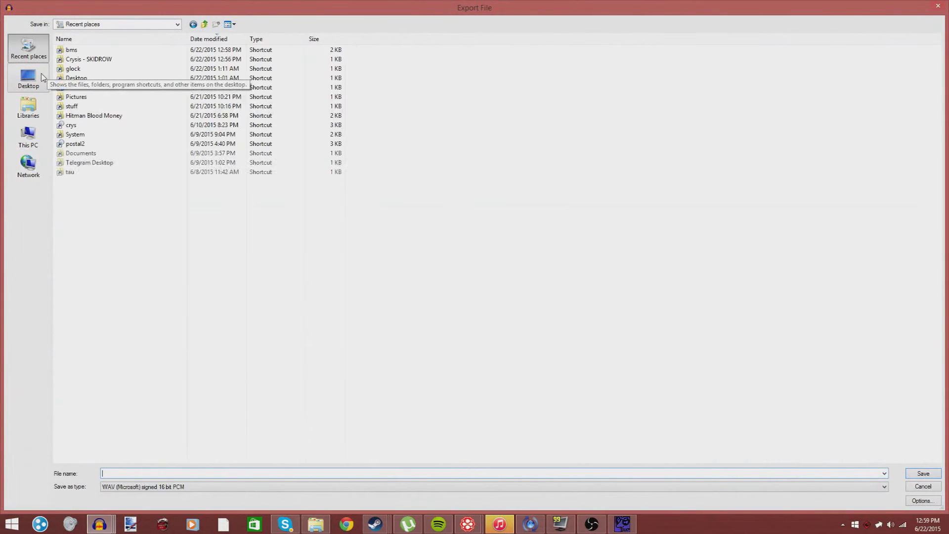
left_click(18, 74)
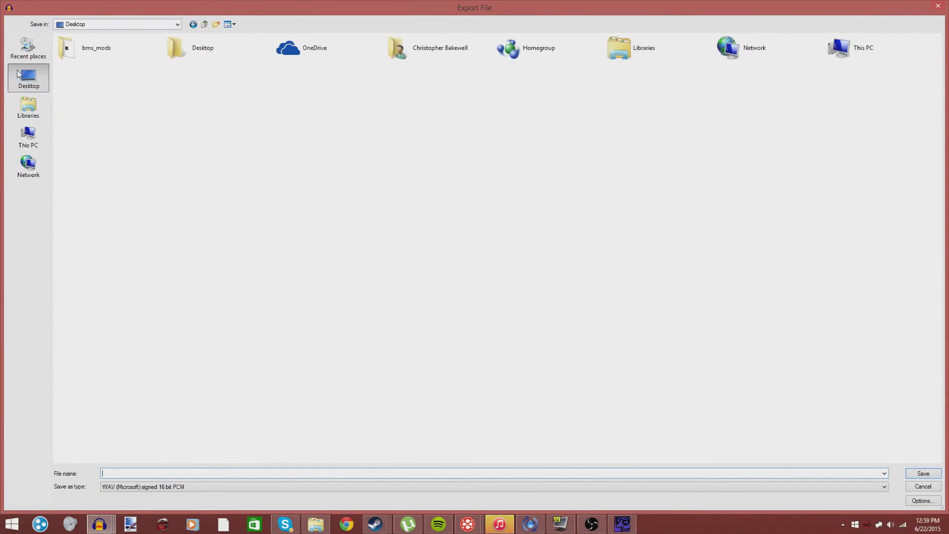
double_click(125, 59)
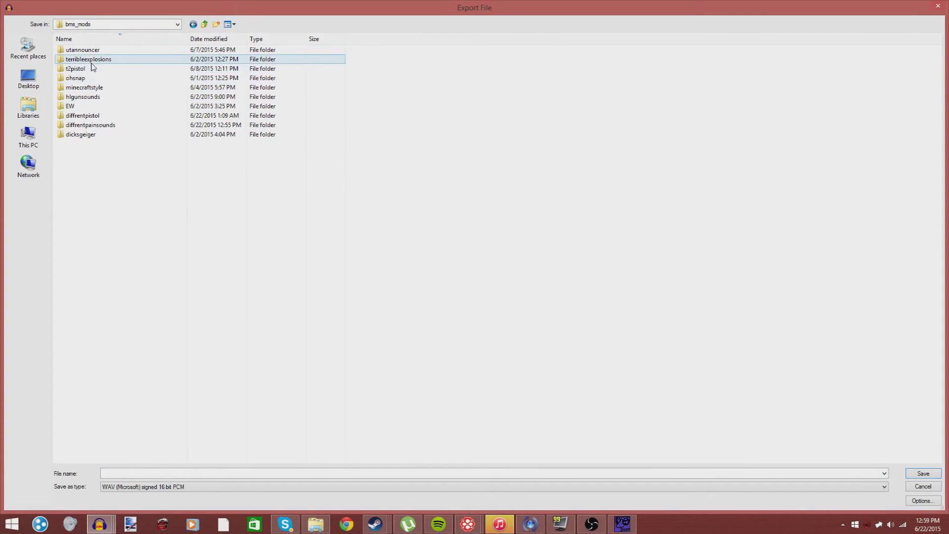
double_click(95, 118)
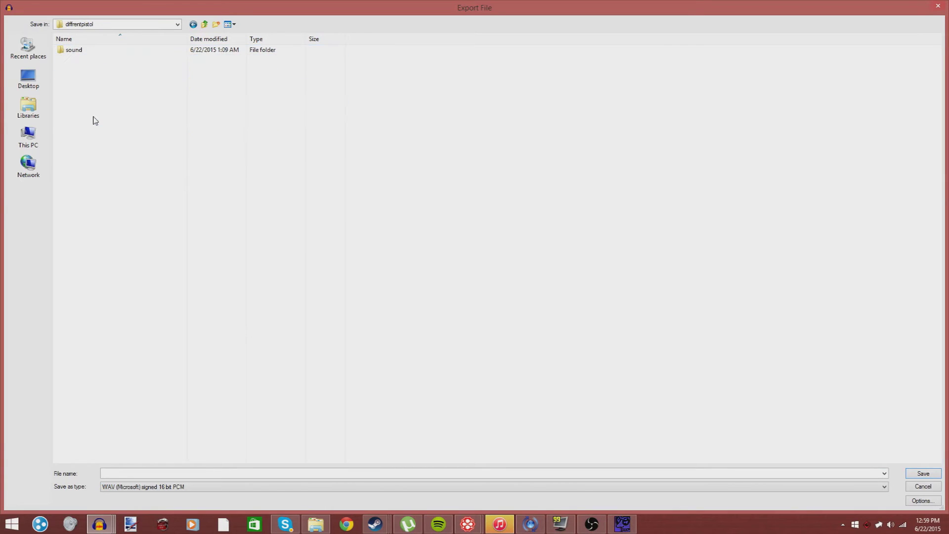
double_click(75, 50)
double_click(75, 50)
left_click(76, 51)
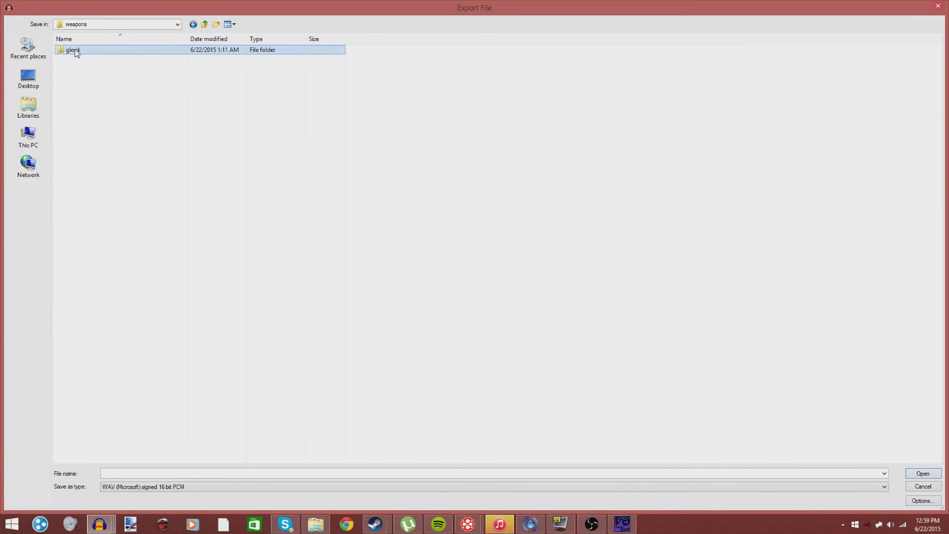
double_click(76, 52)
- Overwrite single.wav with the stereo mixdown, accepting the default metadata
double_click(75, 49)
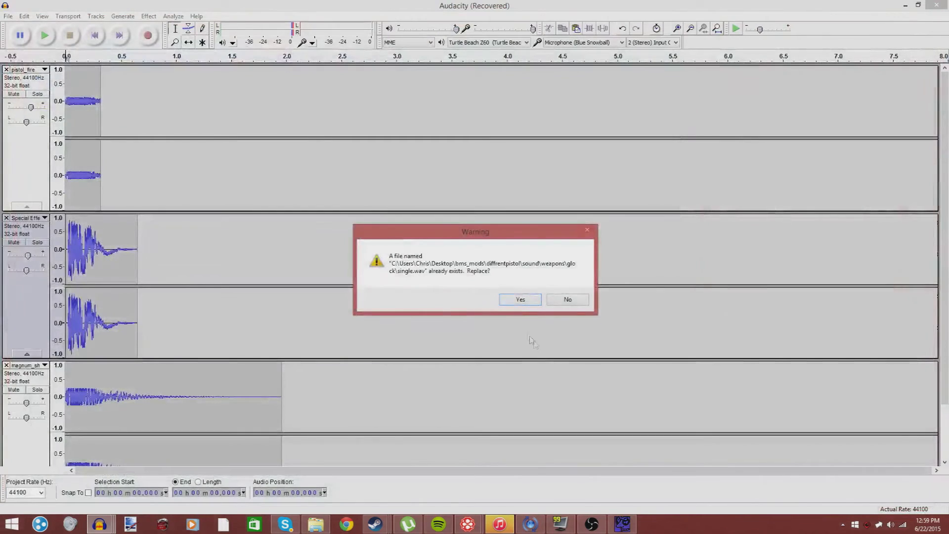
left_click(519, 300)
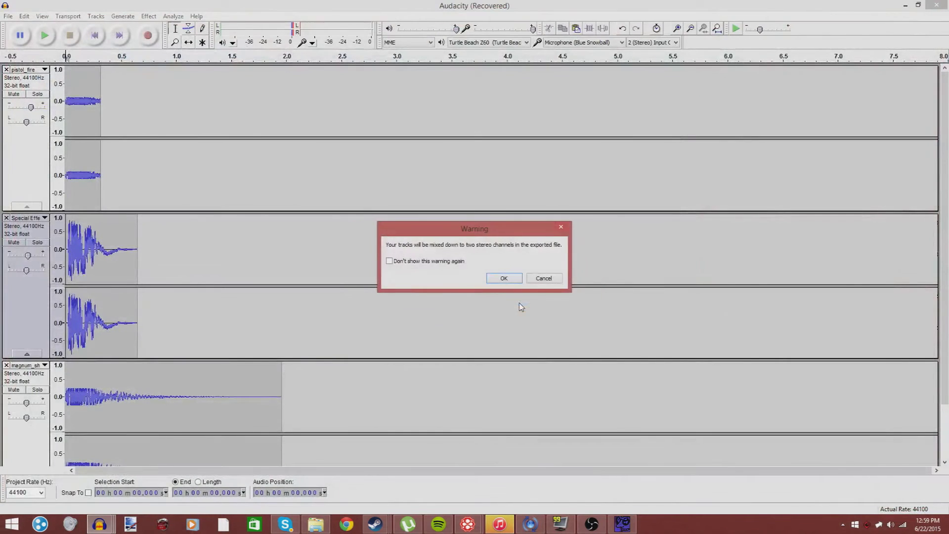
left_click(503, 278)
left_click(273, 280)
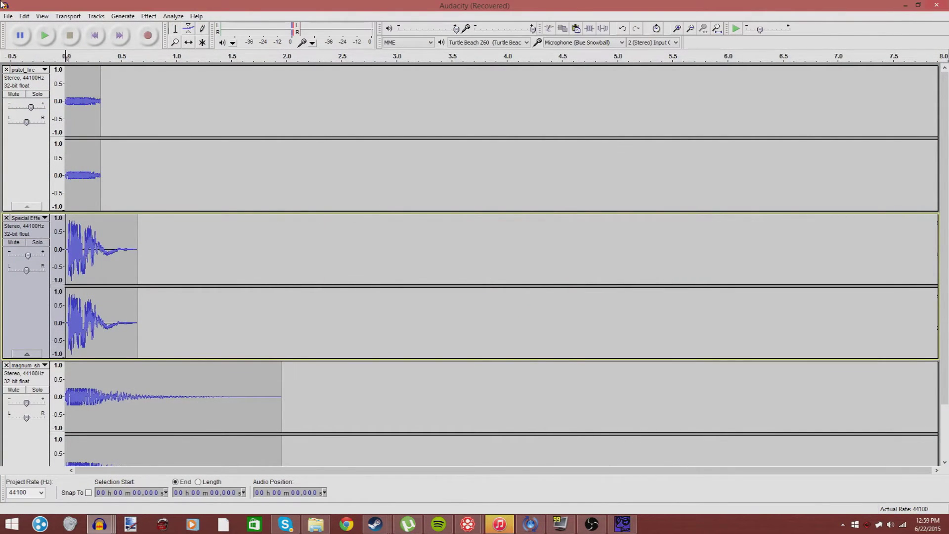
- Export the mix again, replacing single_npc.wav with the stereo mixdown
left_click(8, 16)
left_click(34, 150)
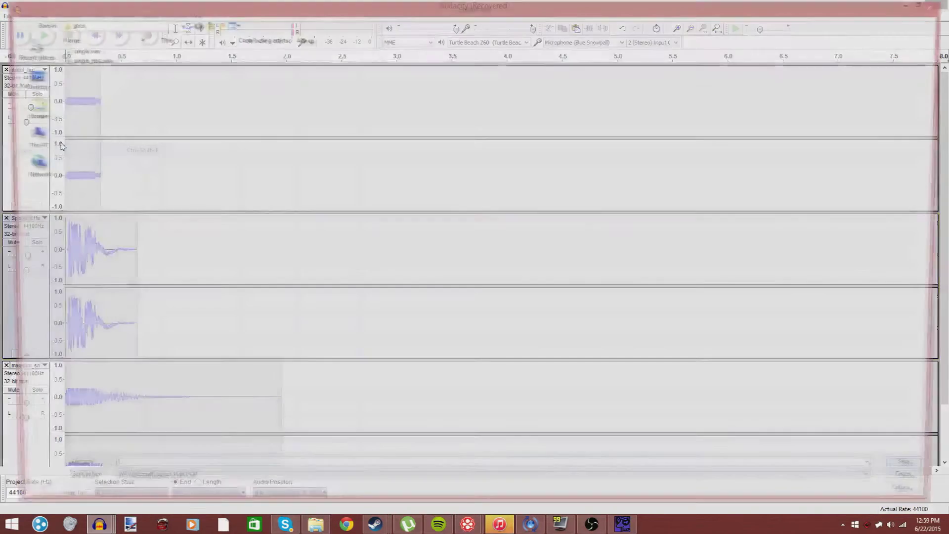
double_click(112, 61)
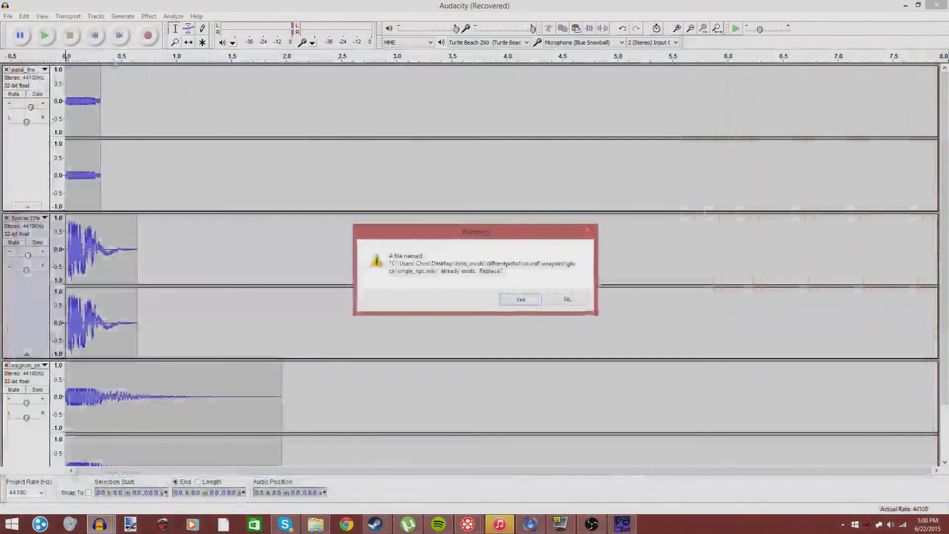
left_click(519, 300)
left_click(512, 282)
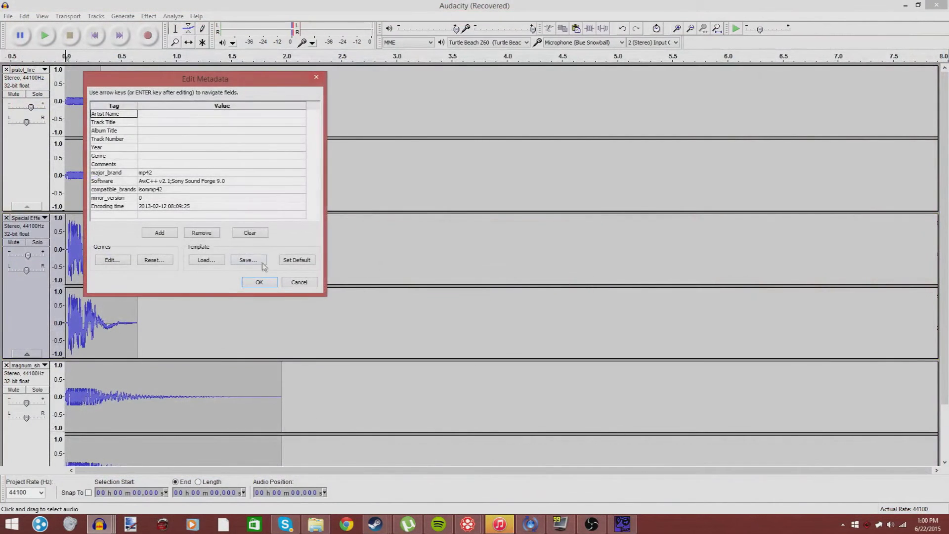
left_click(259, 280)
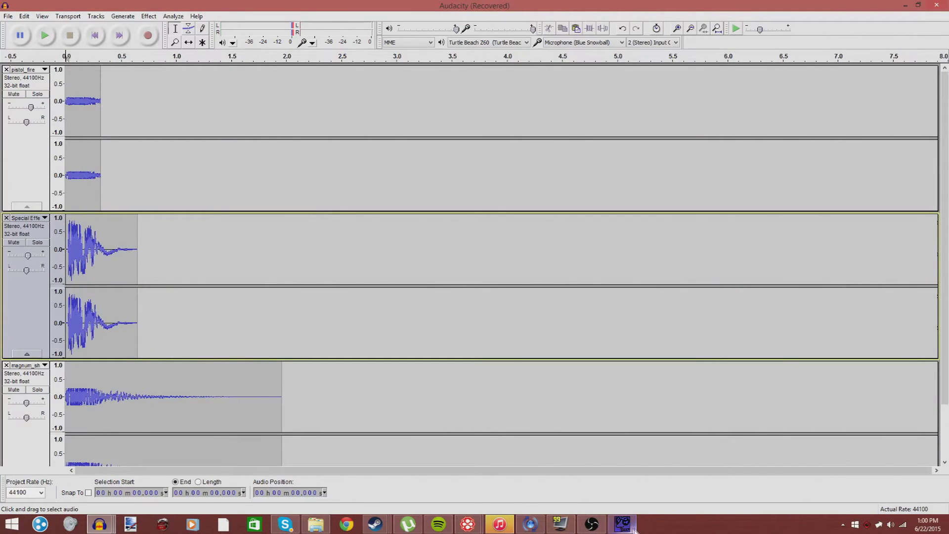
- Play the newly exported single.wav from the glock folder, then go up to bms_mods
left_click(316, 524)
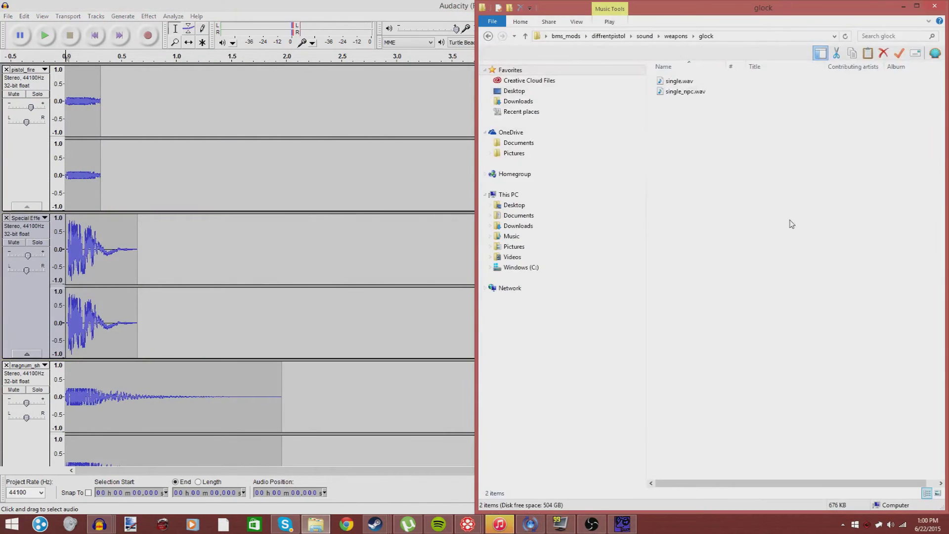
double_click(688, 82)
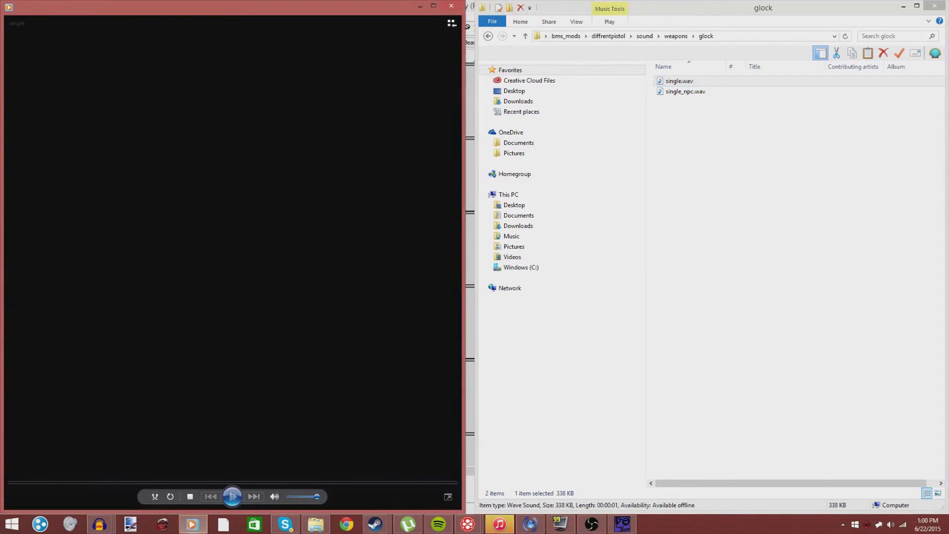
left_click(451, 6)
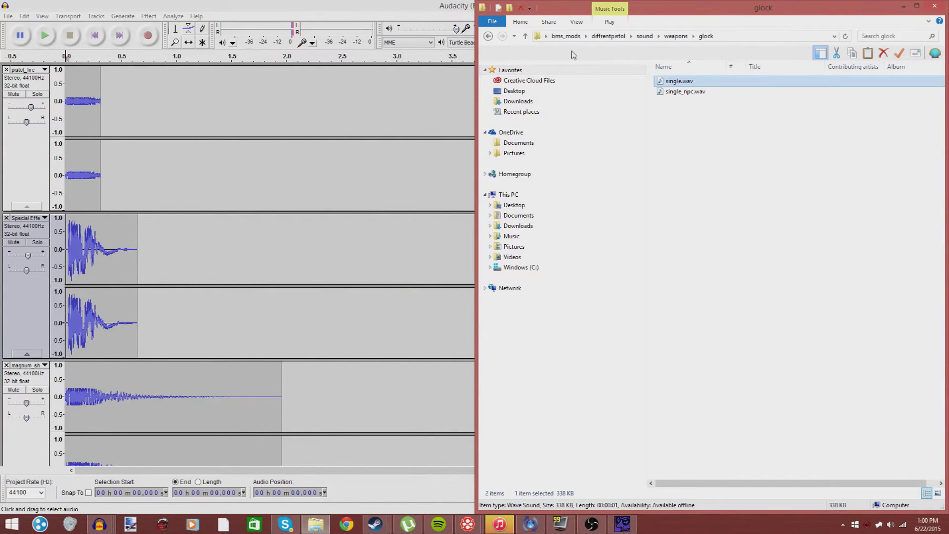
left_click(579, 37)
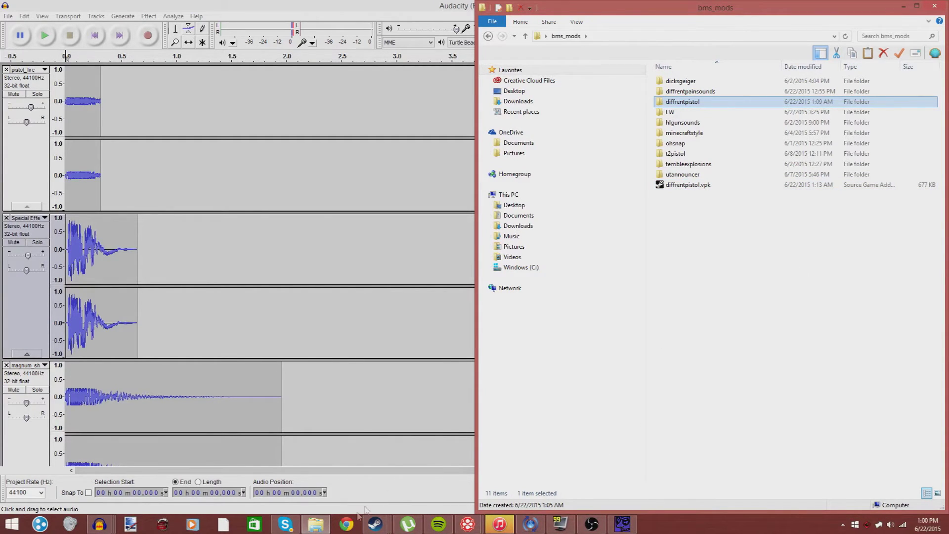
left_click(315, 524)
- Open a new File Explorer window and browse C:\Program Files (x86) to the Steam folder
left_click(316, 524)
right_click(316, 524)
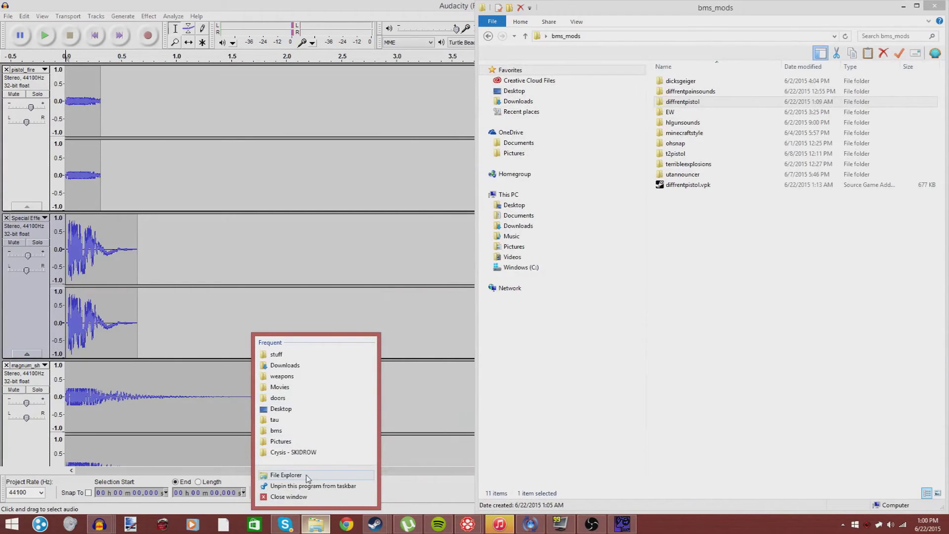
left_click(285, 475)
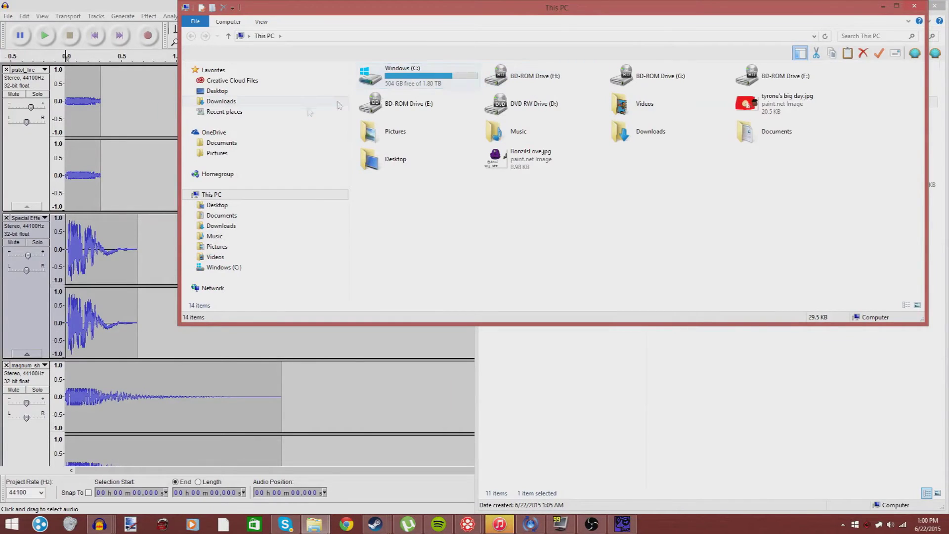
double_click(415, 92)
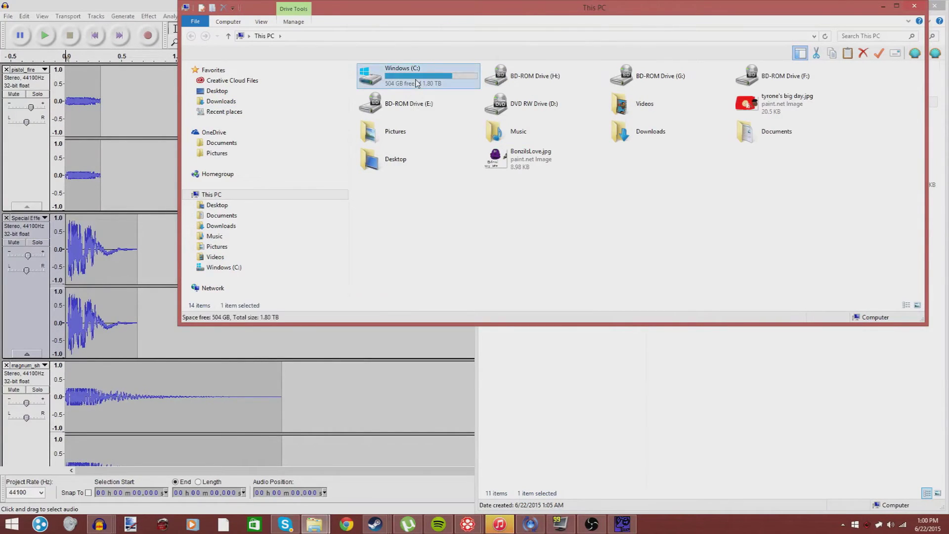
left_click(411, 129)
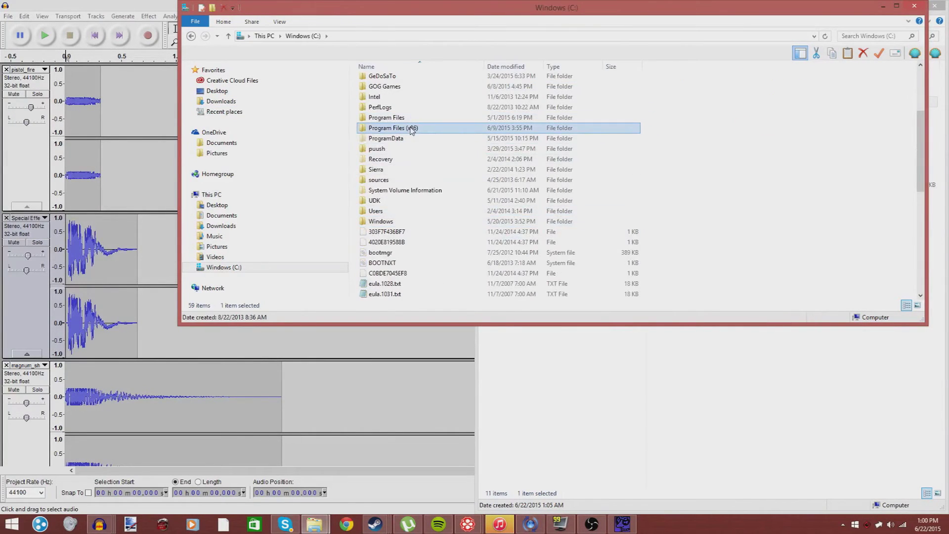
double_click(411, 128)
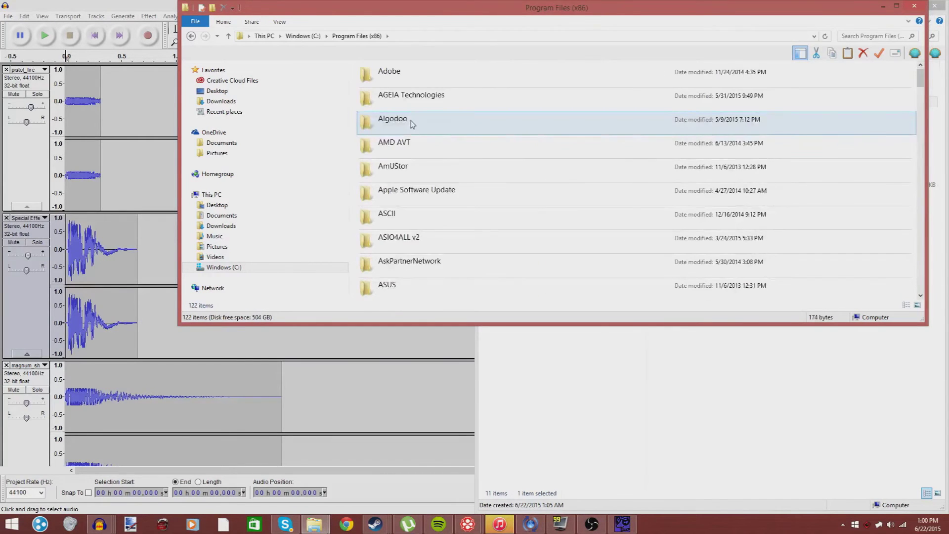
scroll(445, 170, "down", 10)
scroll(447, 193, "down", 10)
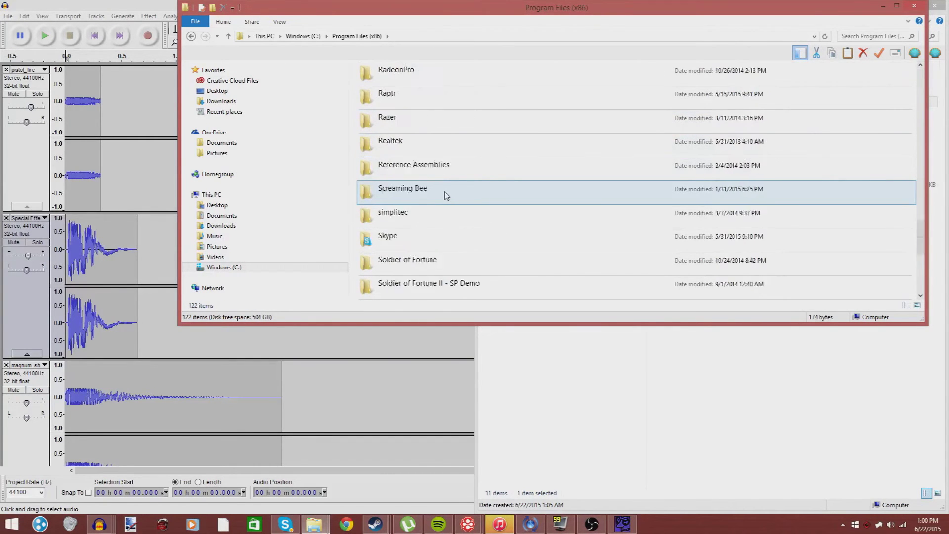
double_click(404, 148)
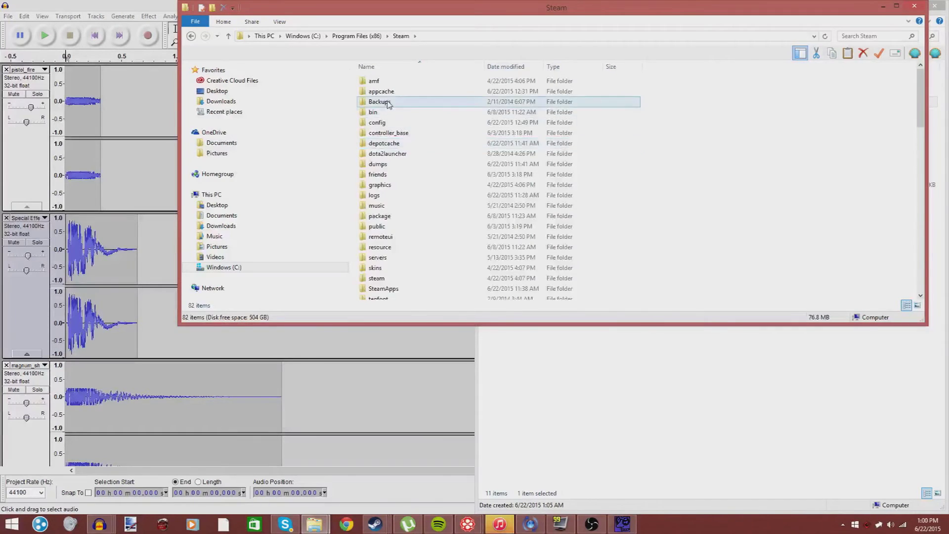
- Continue into SteamApps\common\Black Mesa\bin and search it for 'vpk'
double_click(383, 169)
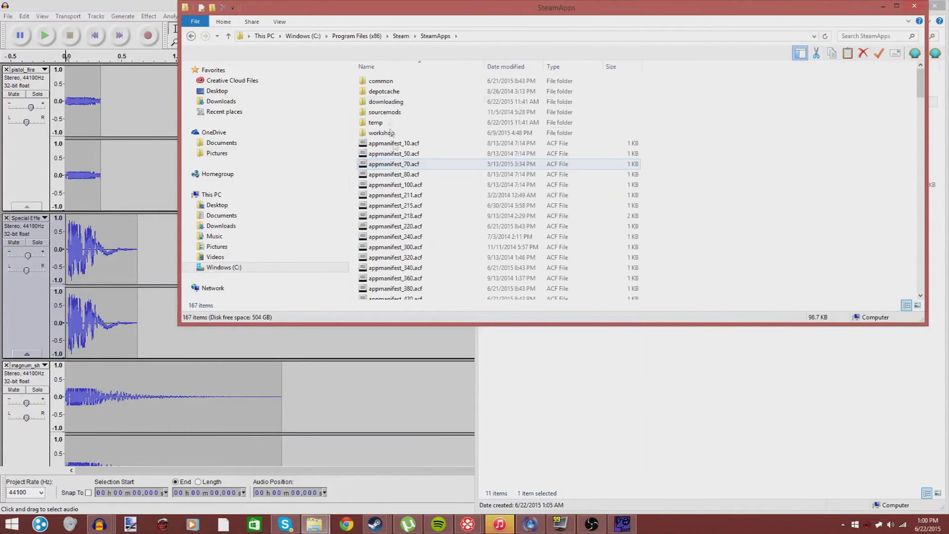
left_click(395, 91)
double_click(398, 85)
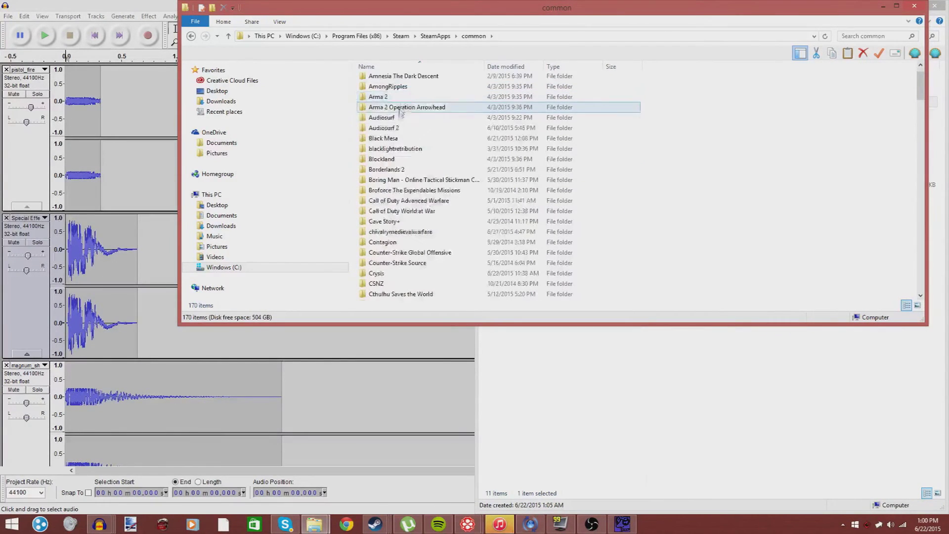
left_click(397, 141)
double_click(398, 142)
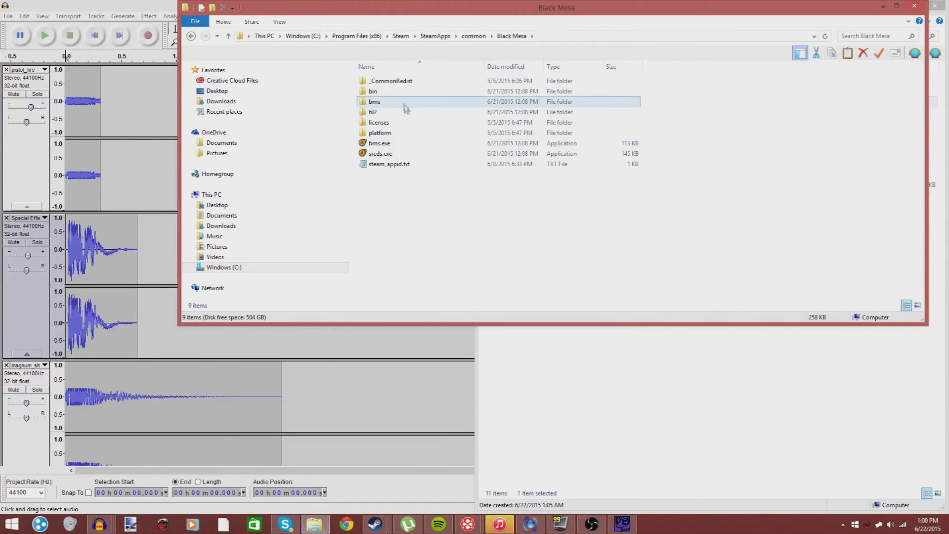
double_click(398, 94)
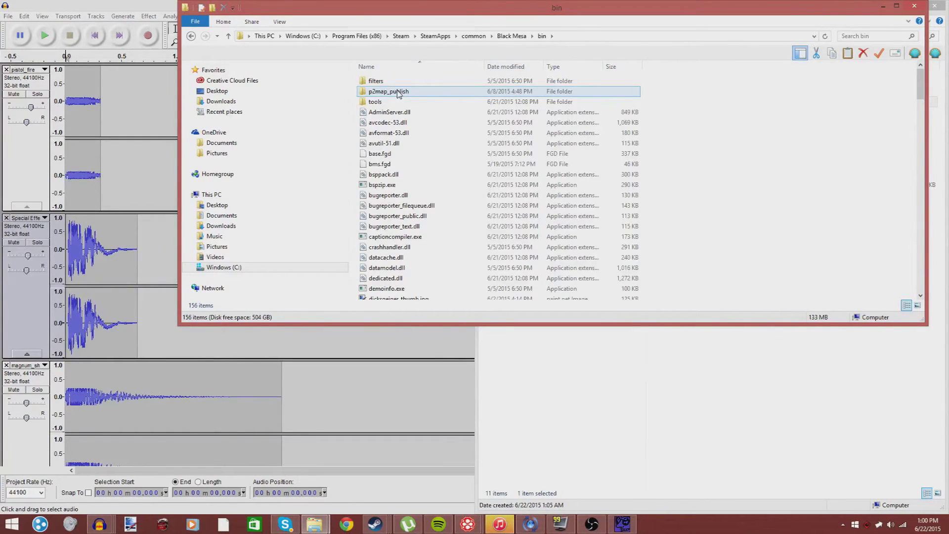
left_click(856, 36)
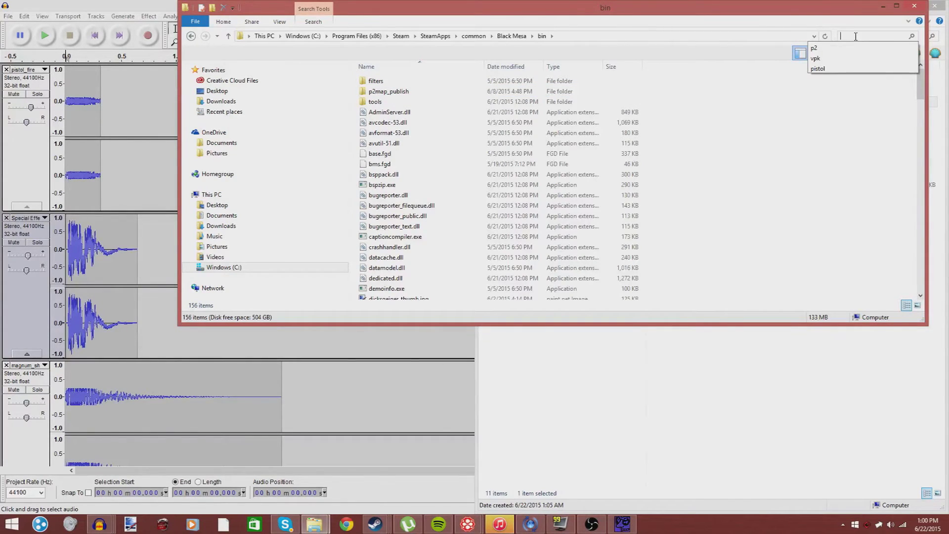
type("vpk")
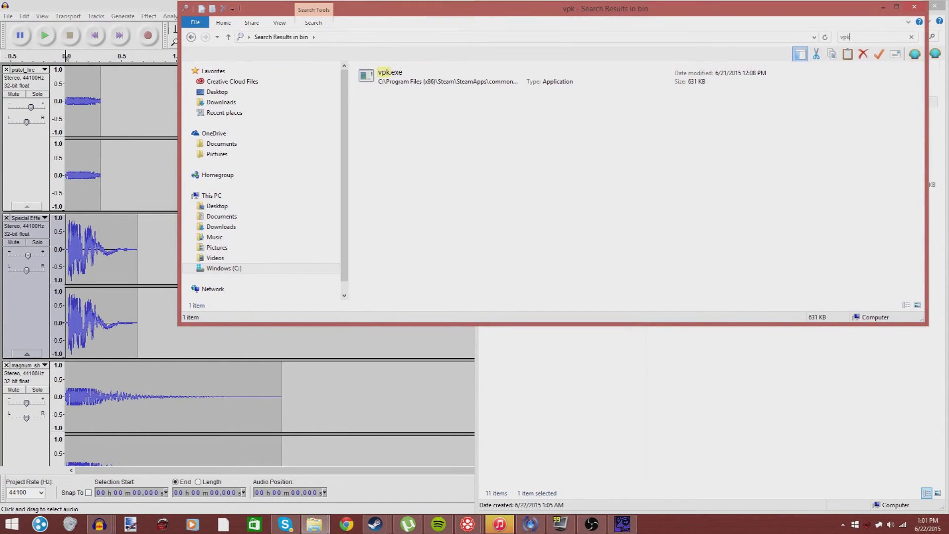
- Place the vpk.exe search window beside bms_mods and drop the diffrentpistol folder onto vpk.exe
left_click_drag(450, 13, 296, 38)
left_click(800, 207)
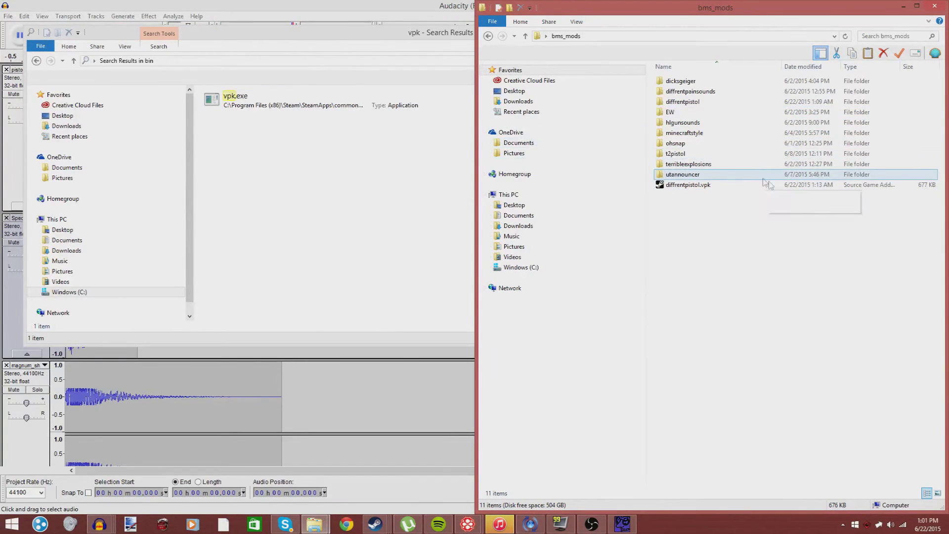
left_click(736, 153)
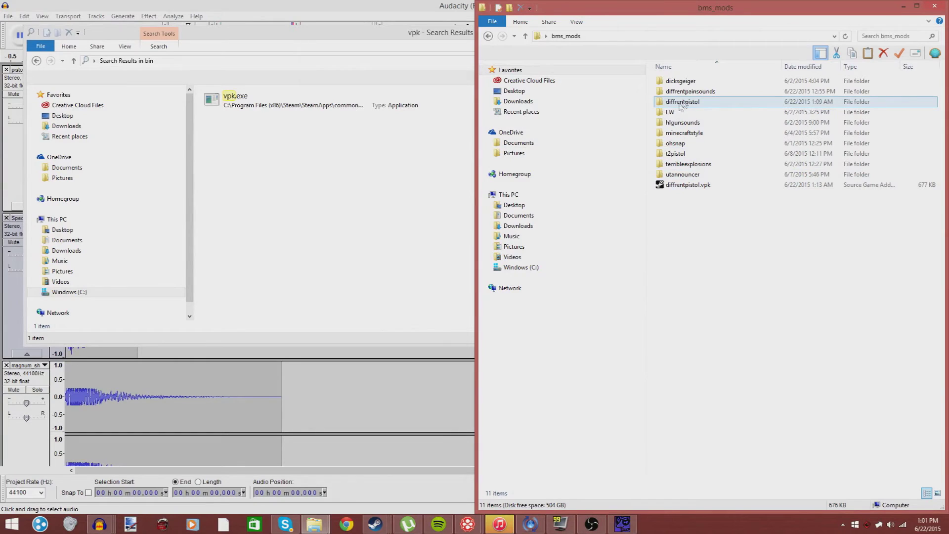
left_click_drag(682, 101, 311, 103)
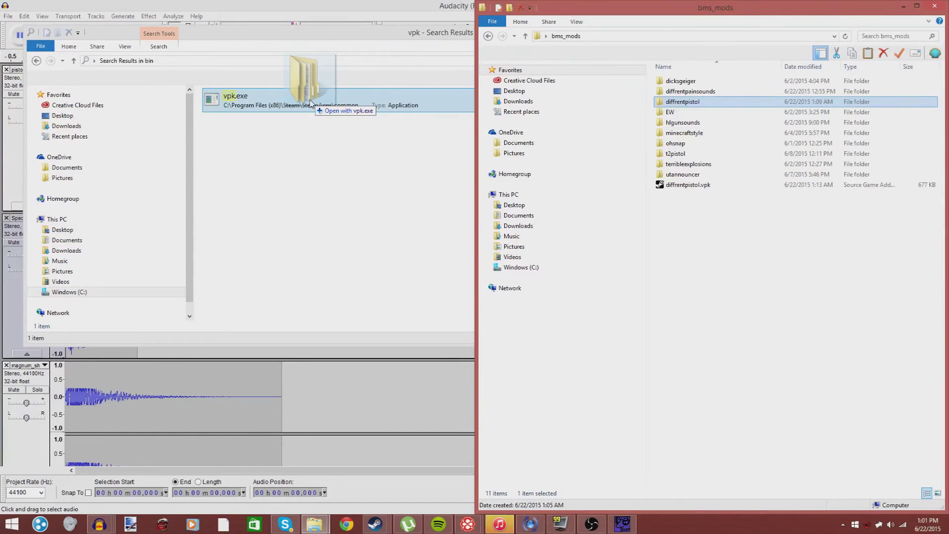
left_click_drag(310, 102, 310, 103)
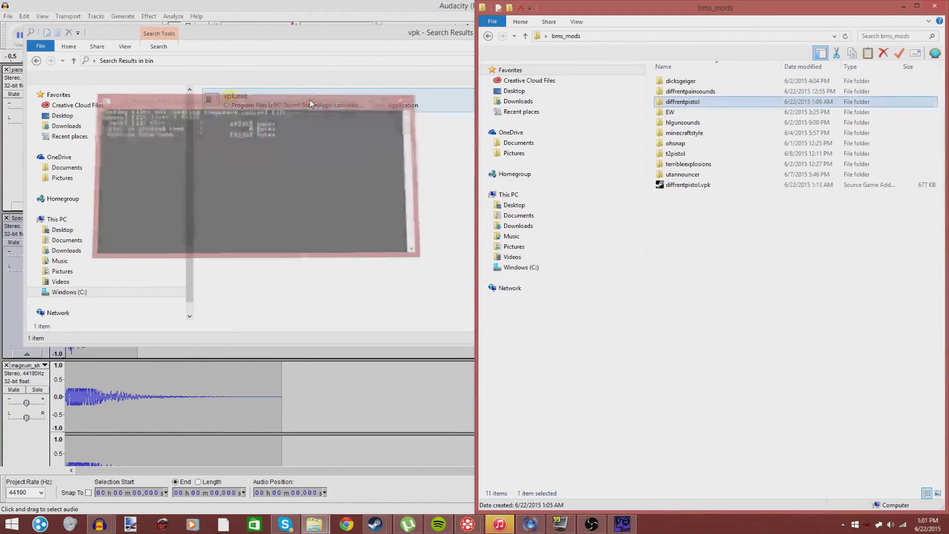
mouse_move(740, 193)
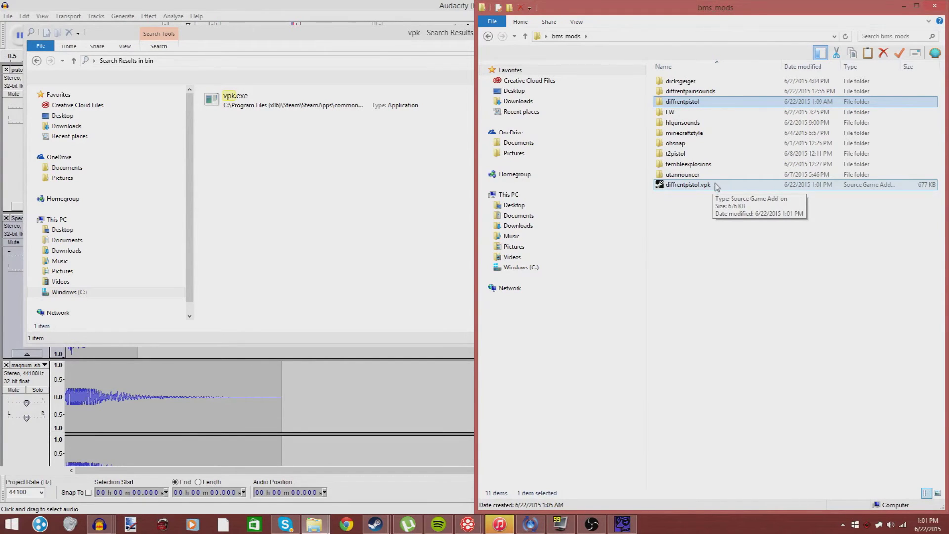
left_click(439, 43)
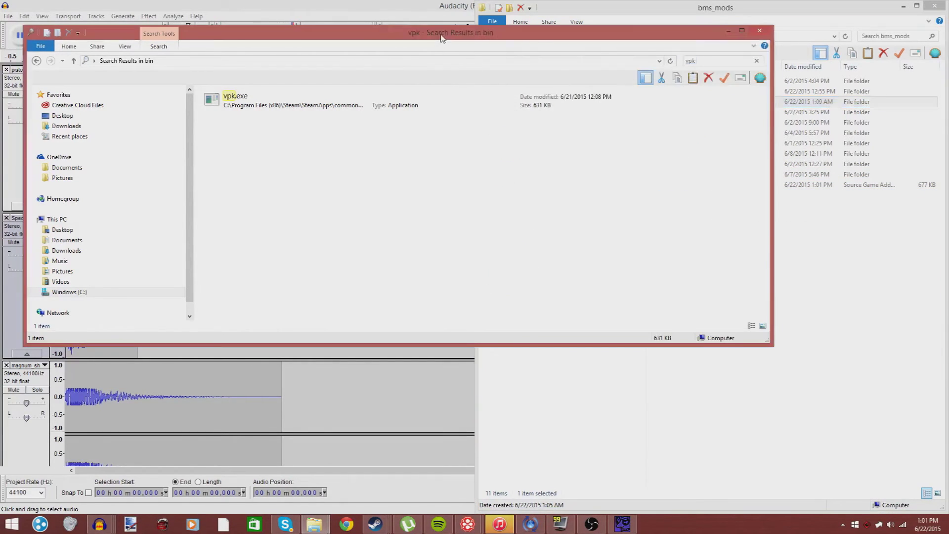
- Return to the bin listing, dock the window left, search 'p2', and launch p2map_publish.exe
left_click(36, 60)
left_click_drag(218, 37, 0, 30)
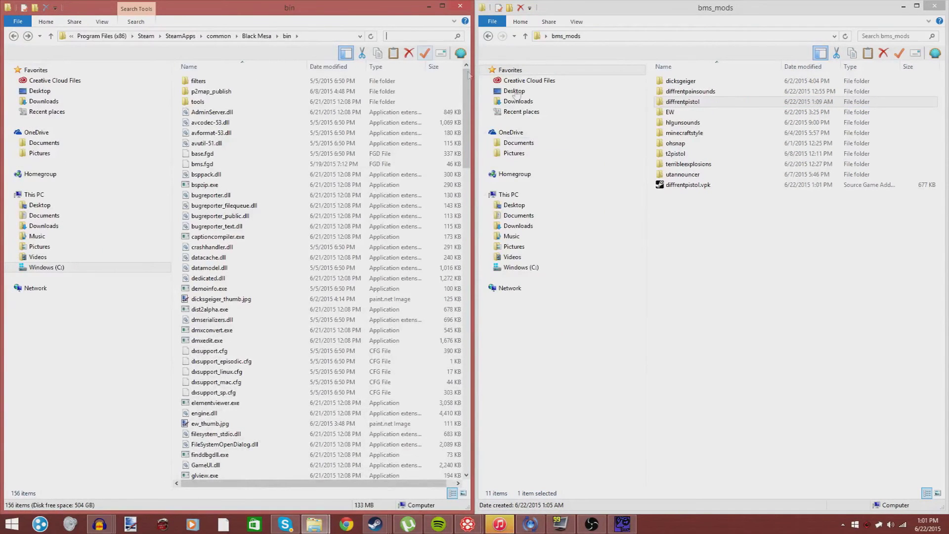
left_click(426, 36)
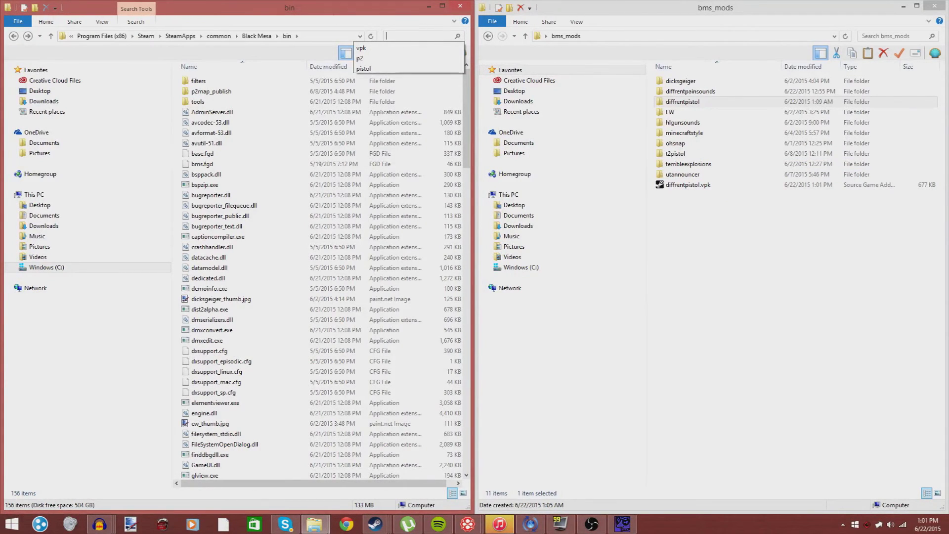
left_click(378, 36)
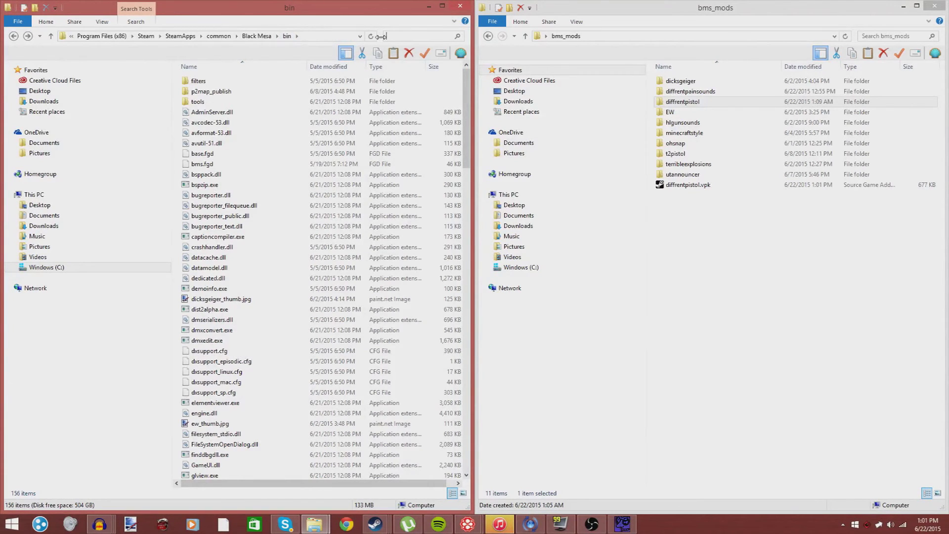
left_click(388, 36)
type("p2")
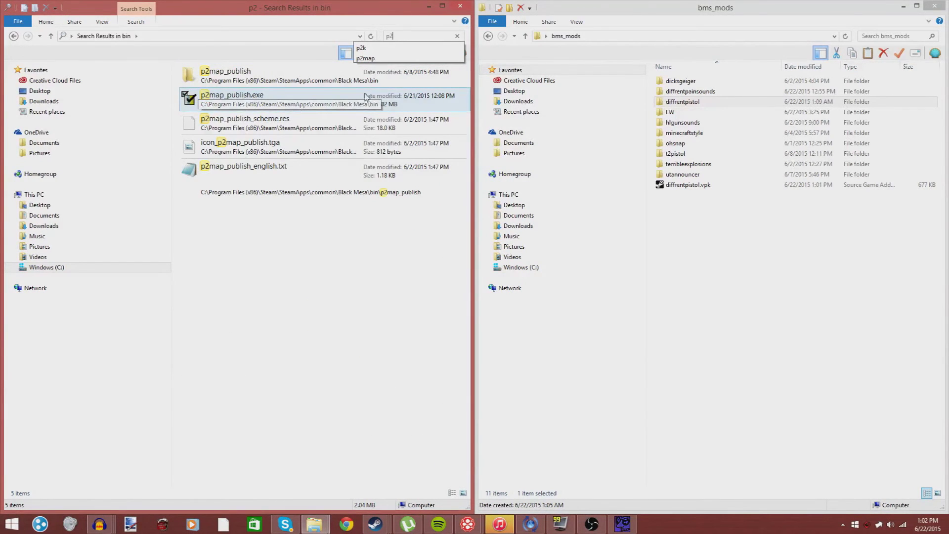
double_click(262, 96)
- Run p2map_publish.exe through the compatibility troubleshooter with the recommended settings
right_click(262, 96)
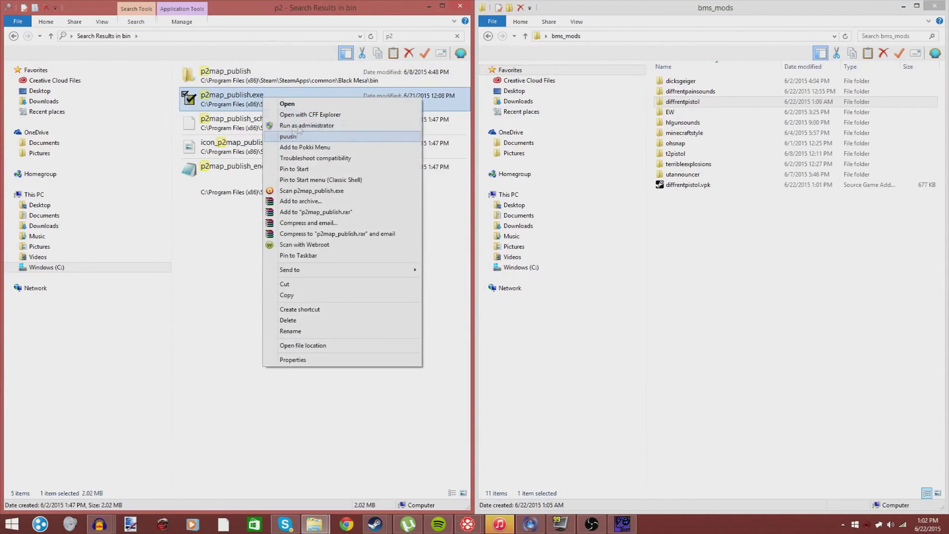
left_click(366, 145)
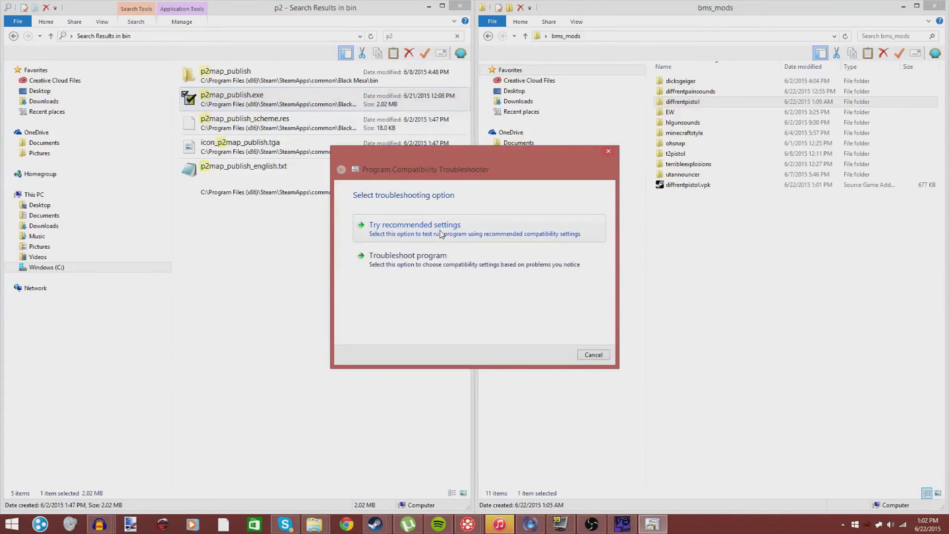
left_click(445, 230)
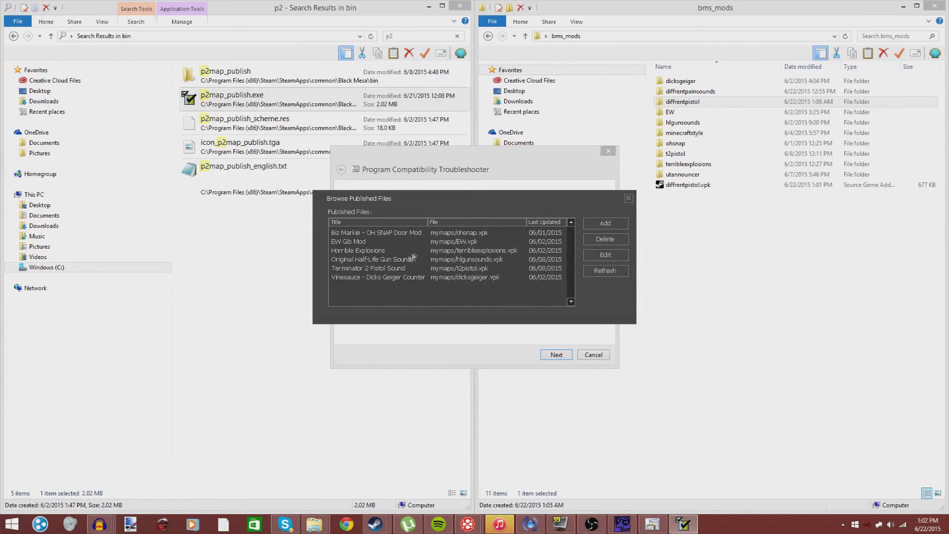
- Start a new Workshop publish in p2map_publish for 'Diffrent Pistol Sound'
left_click(600, 223)
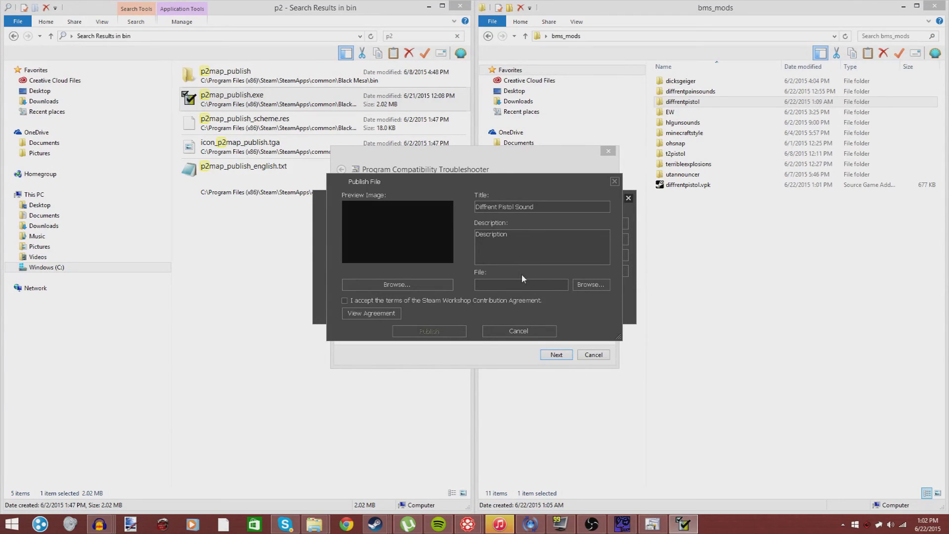
- Open the VPK file picker and go up to the root of drive C
left_click(581, 289)
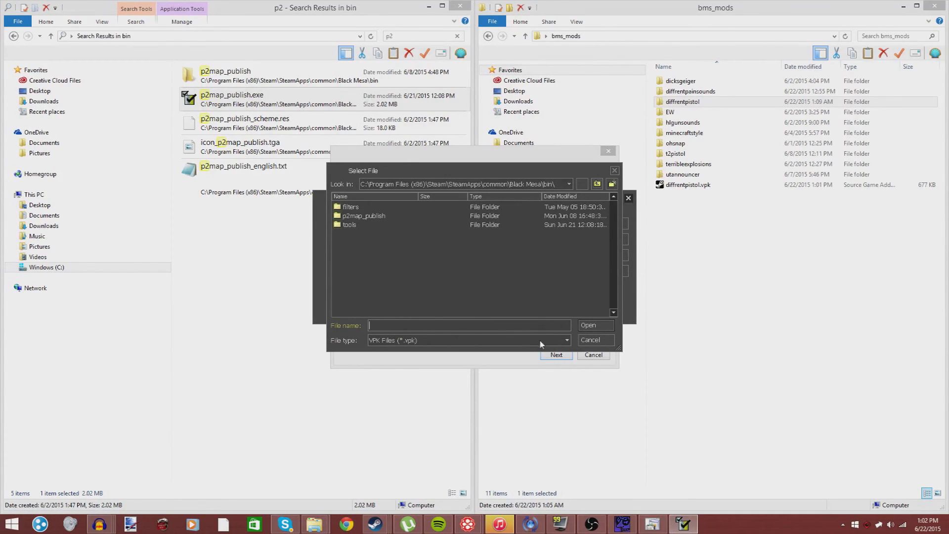
left_click(597, 184)
left_click(597, 184)
left_click(597, 184)
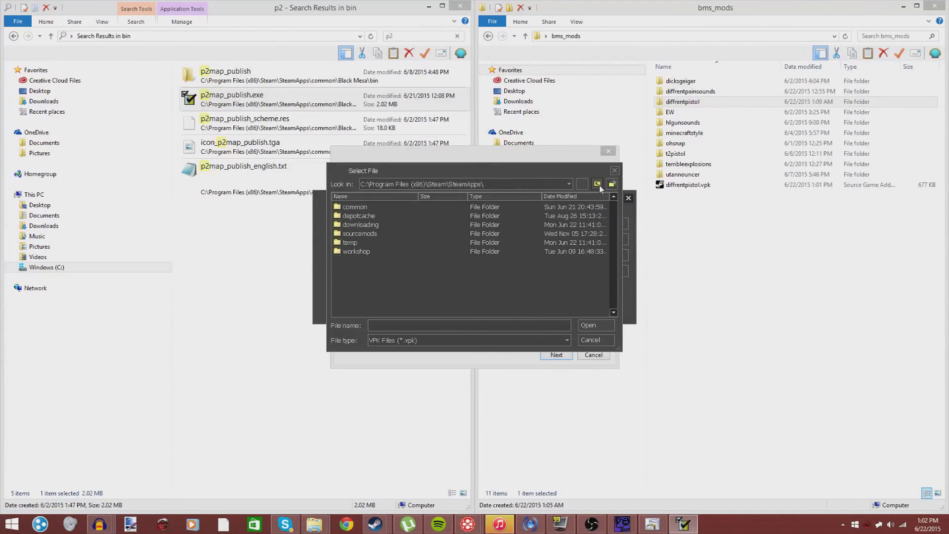
left_click(597, 185)
left_click(597, 184)
left_click(597, 184)
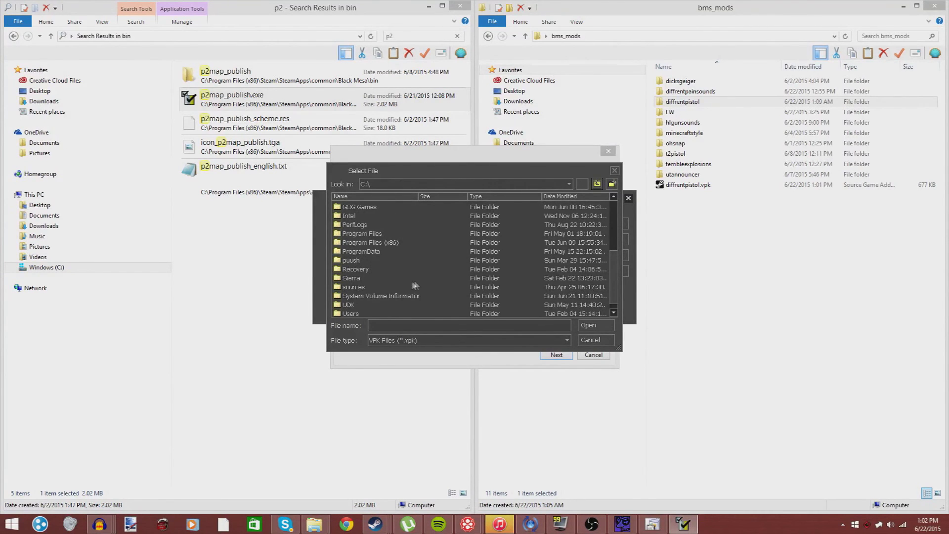
- Pick diffrentpistol.vpk from Users > home > Desktop > bms_mods and accept the Workshop agreement
double_click(351, 314)
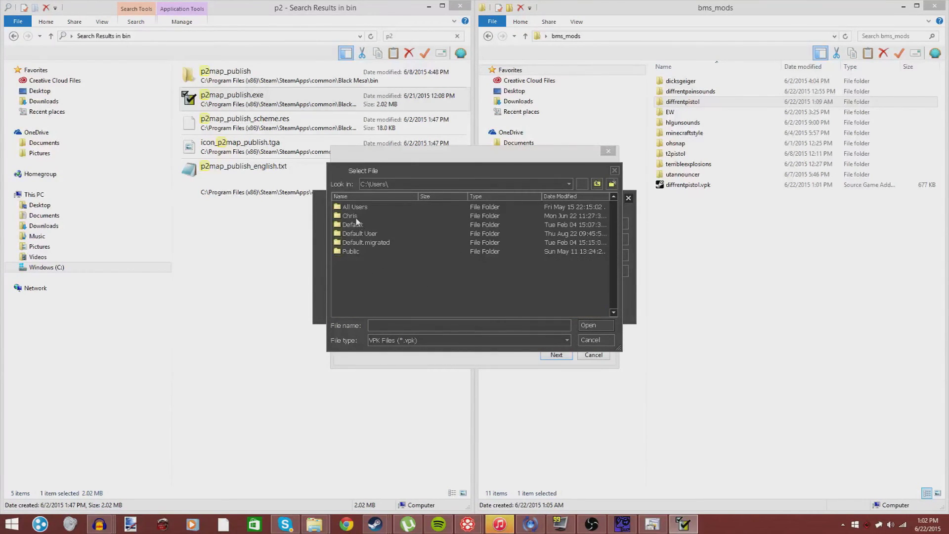
left_click(356, 218)
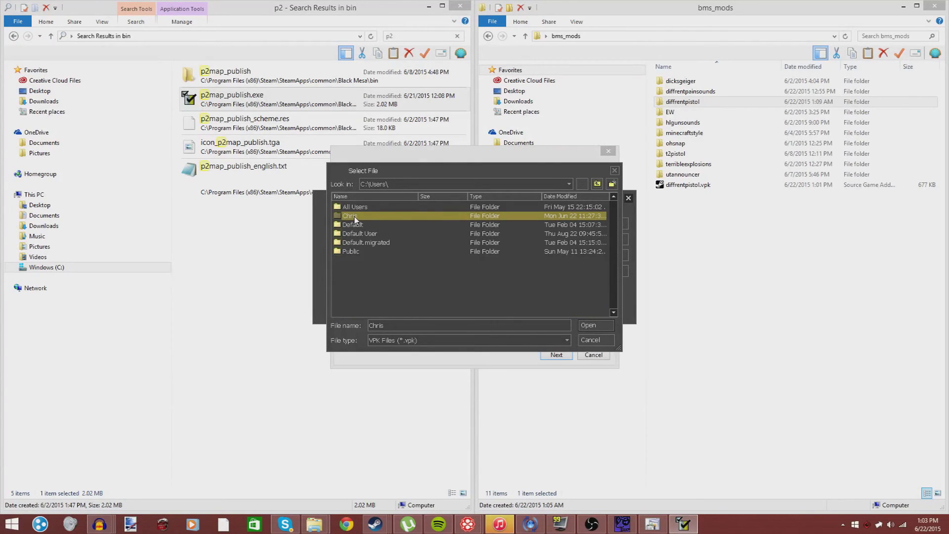
key("Return")
scroll(439, 239, "down", 5)
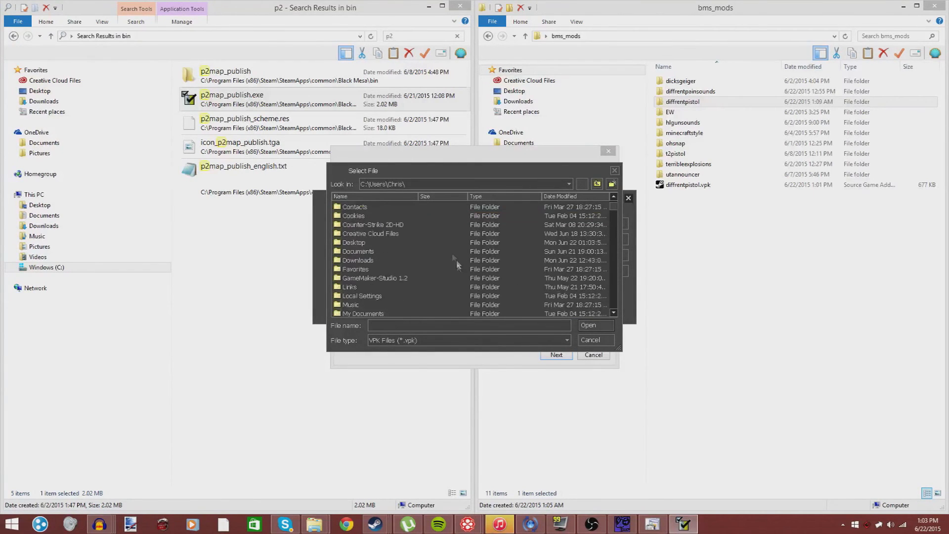
scroll(390, 248, "up", 4)
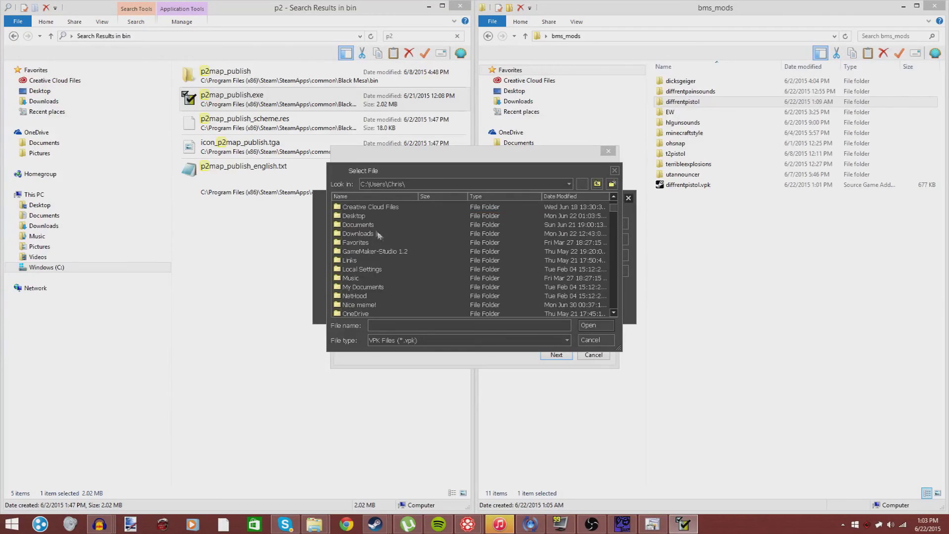
left_click(359, 217)
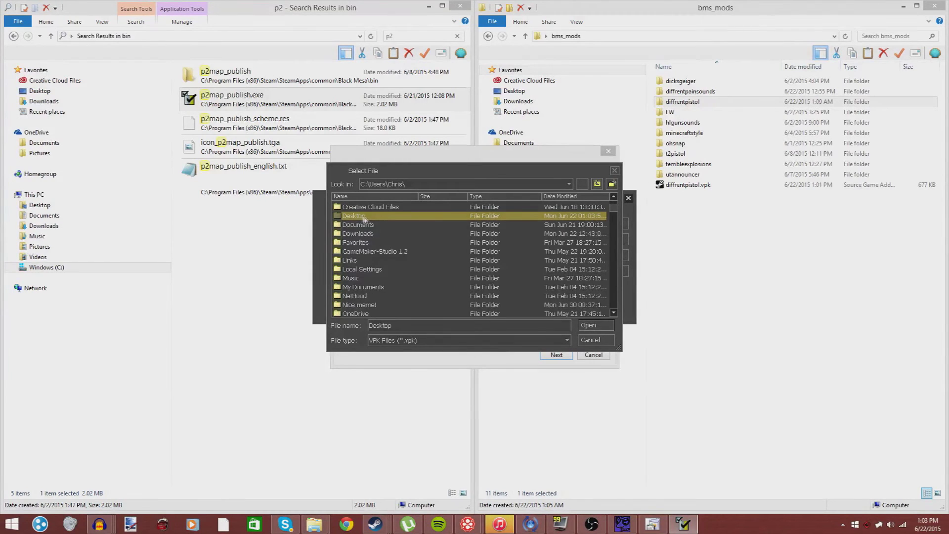
left_click(585, 327)
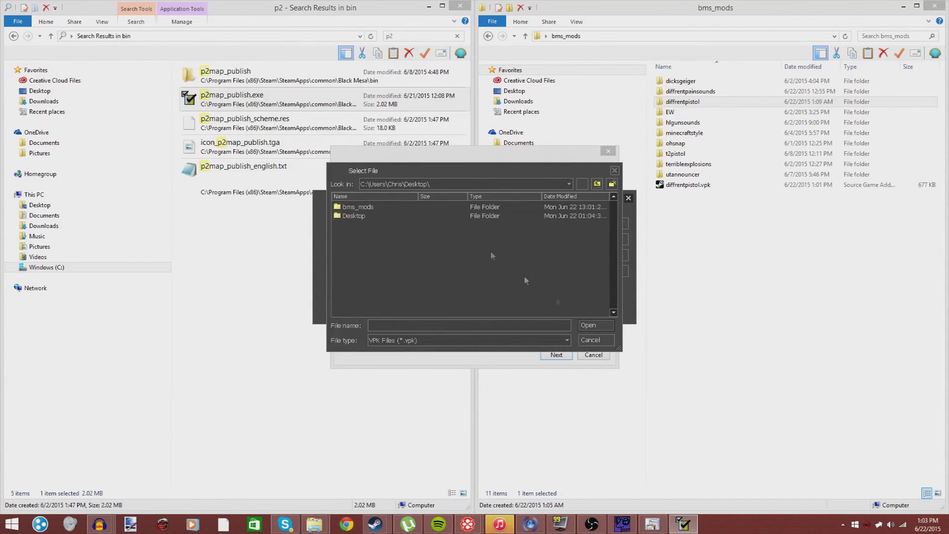
left_click(358, 216)
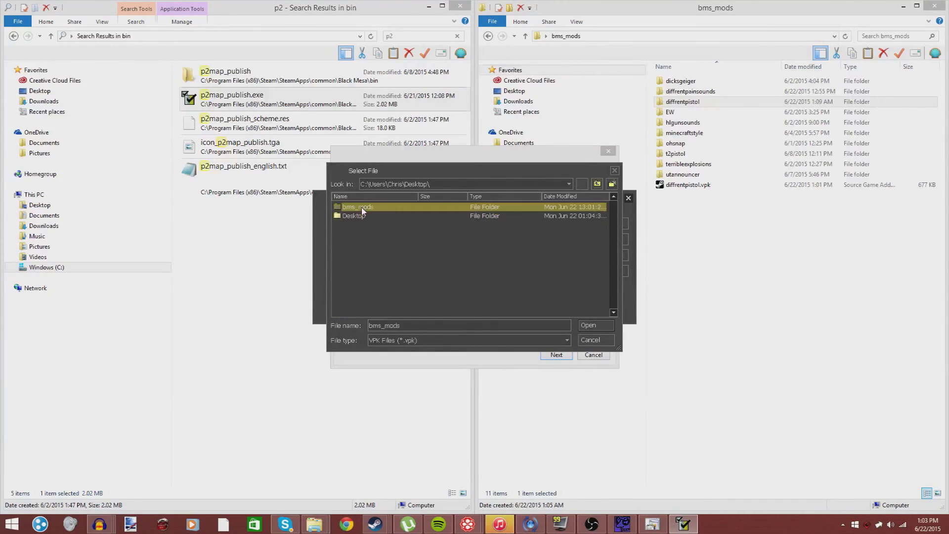
double_click(361, 207)
double_click(368, 296)
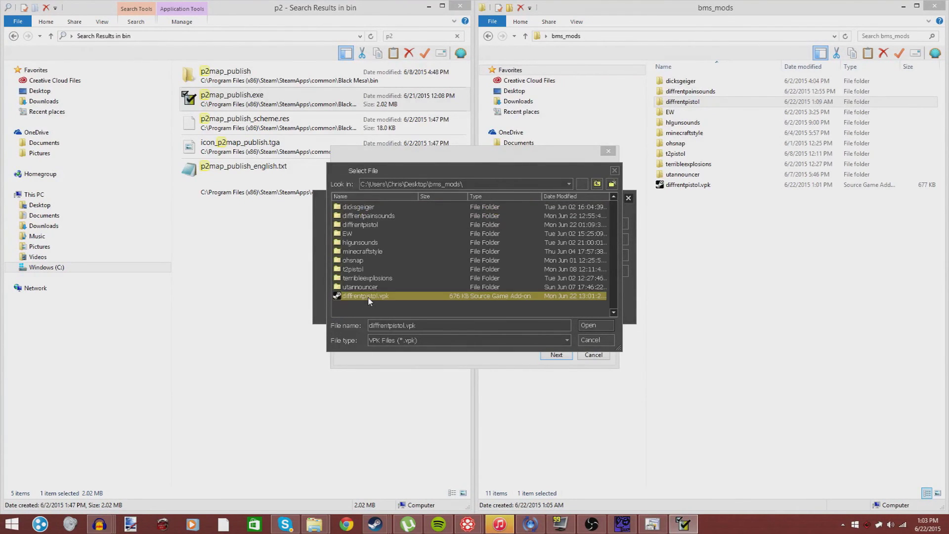
left_click(572, 232)
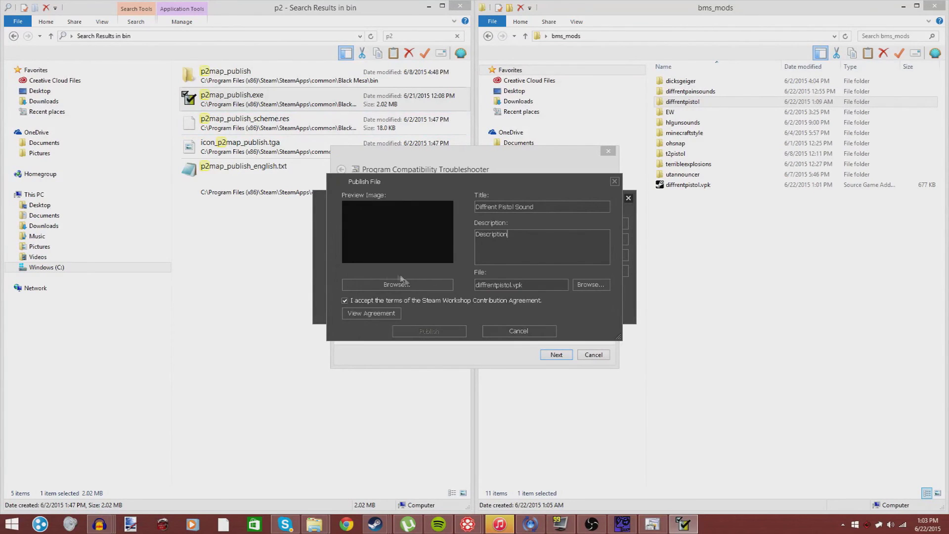
- Open the preview image picker and go up to the root of drive C
left_click(419, 285)
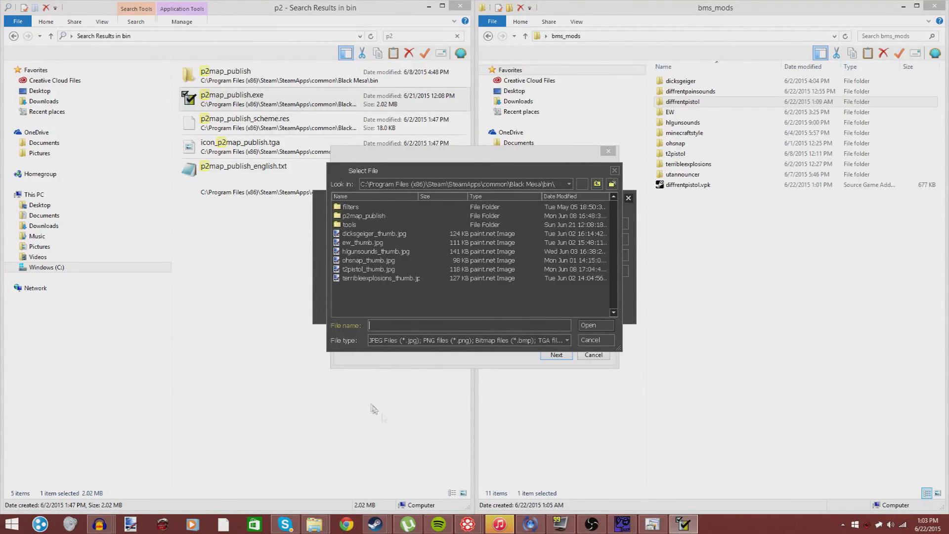
left_click(354, 524)
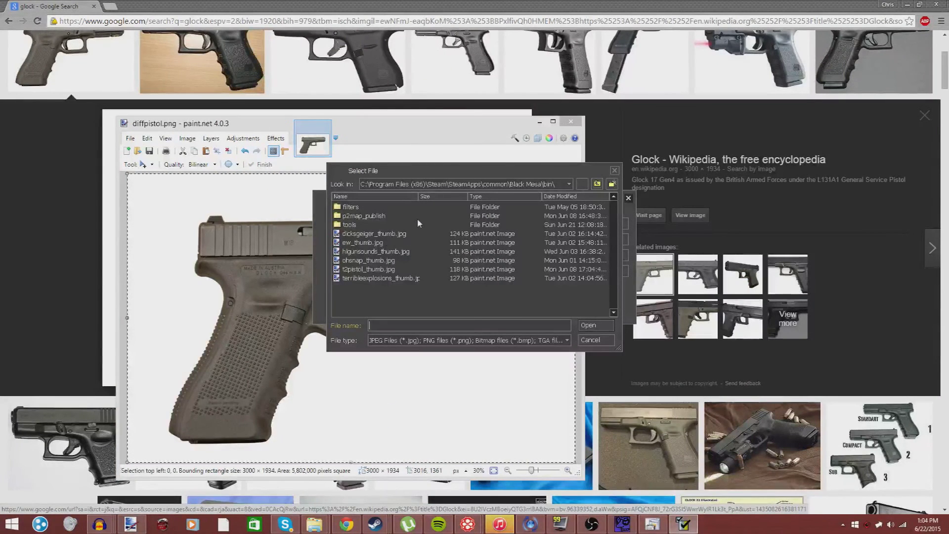
left_click(597, 186)
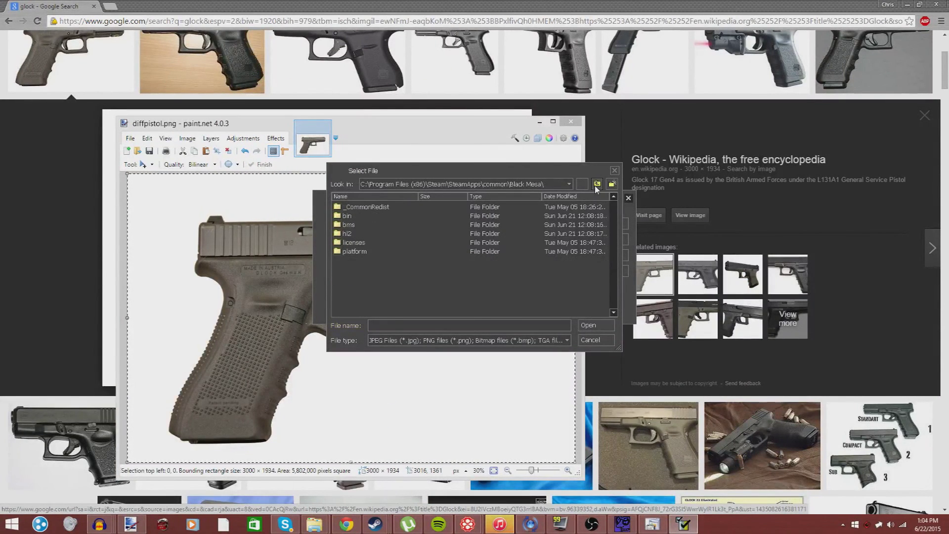
left_click(596, 185)
left_click(596, 186)
left_click(596, 186)
left_click(597, 186)
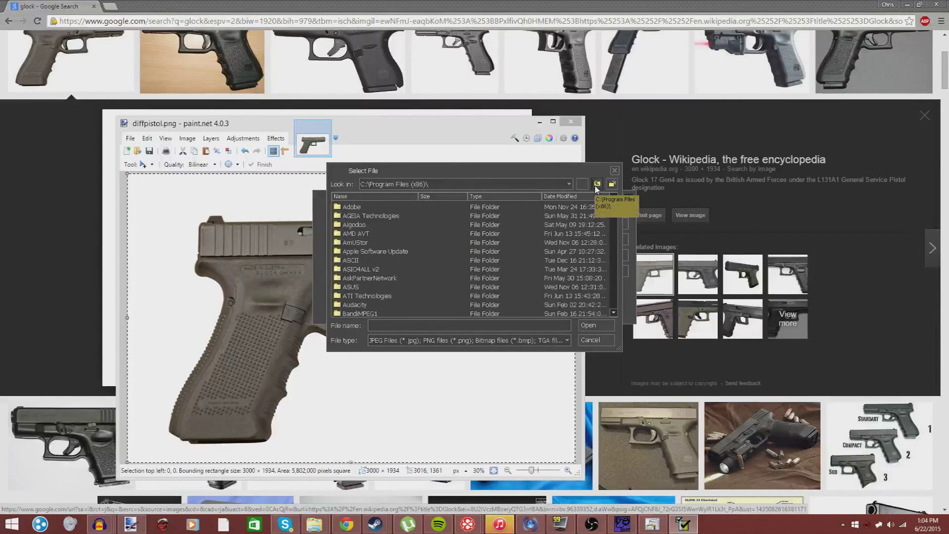
left_click(597, 186)
left_click_drag(616, 222, 627, 279)
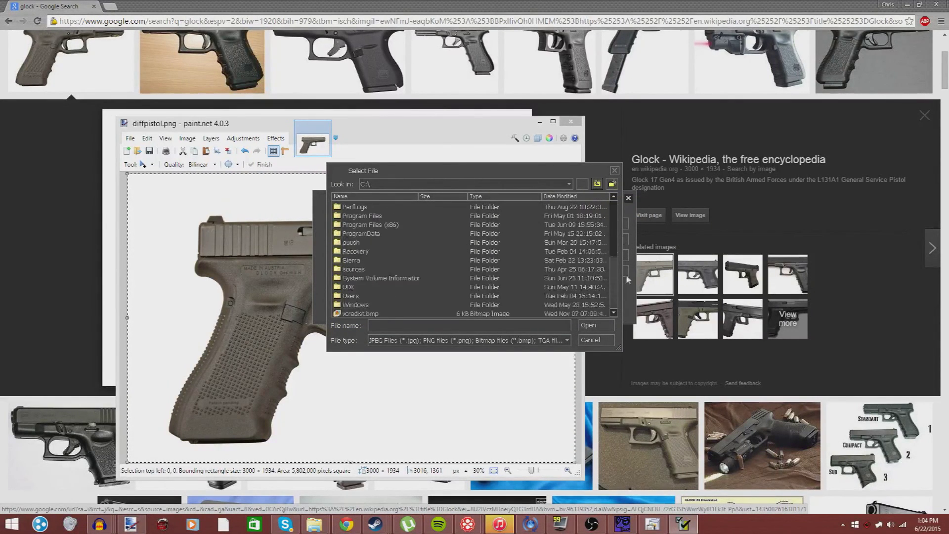
scroll(425, 245, "up", 3)
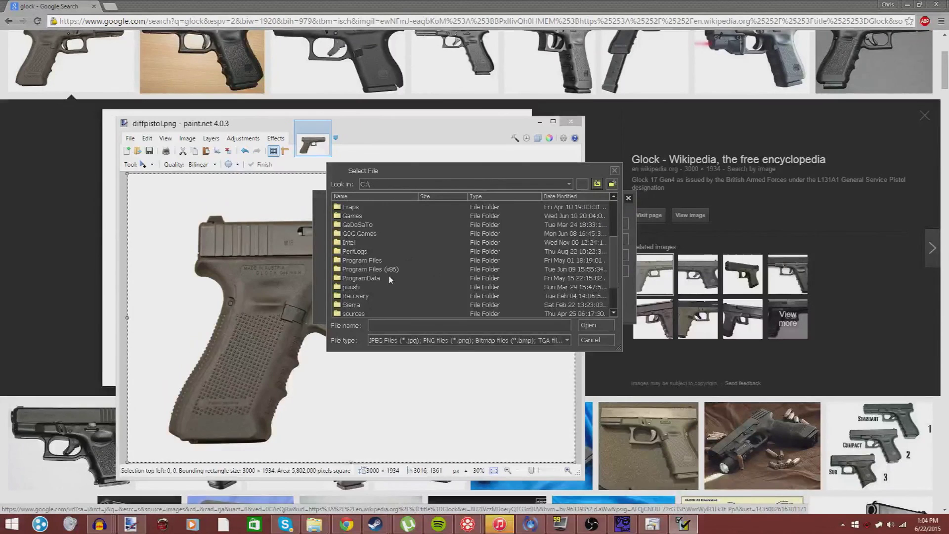
mouse_move(611, 268)
left_mouse_down()
mouse_move(613, 239)
mouse_move(615, 267)
left_mouse_up()
scroll(383, 269, "down", 1)
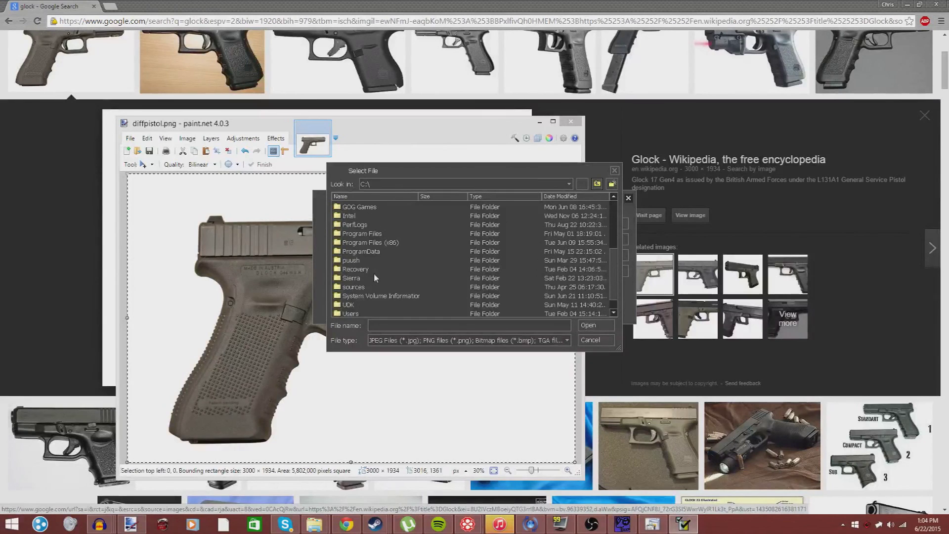
- Choose diffpistol.png from the user's Desktop as the preview image and publish the item
double_click(366, 306)
double_click(360, 215)
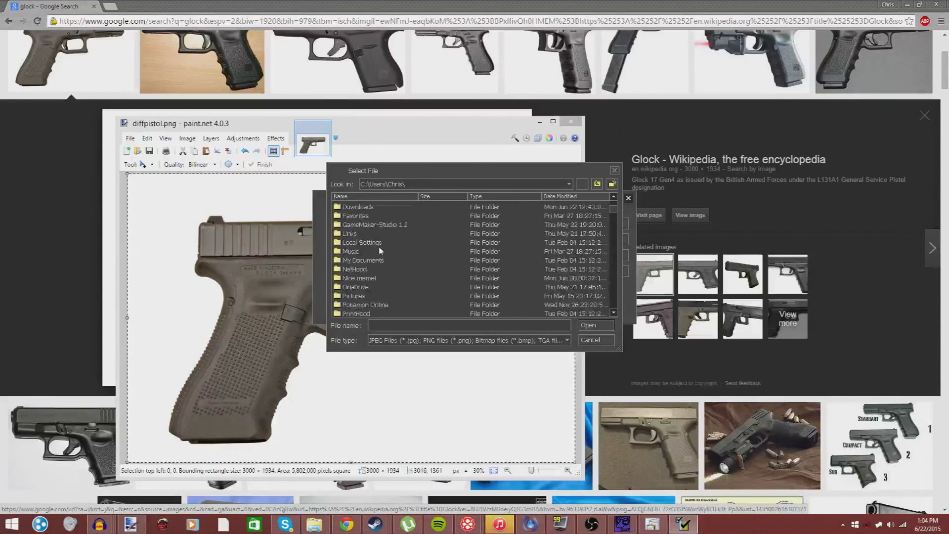
double_click(360, 243)
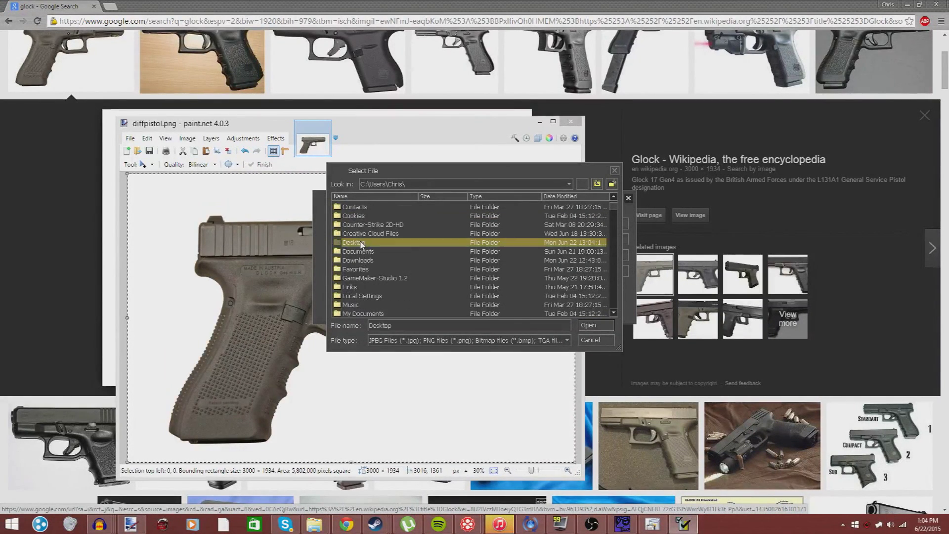
double_click(354, 225)
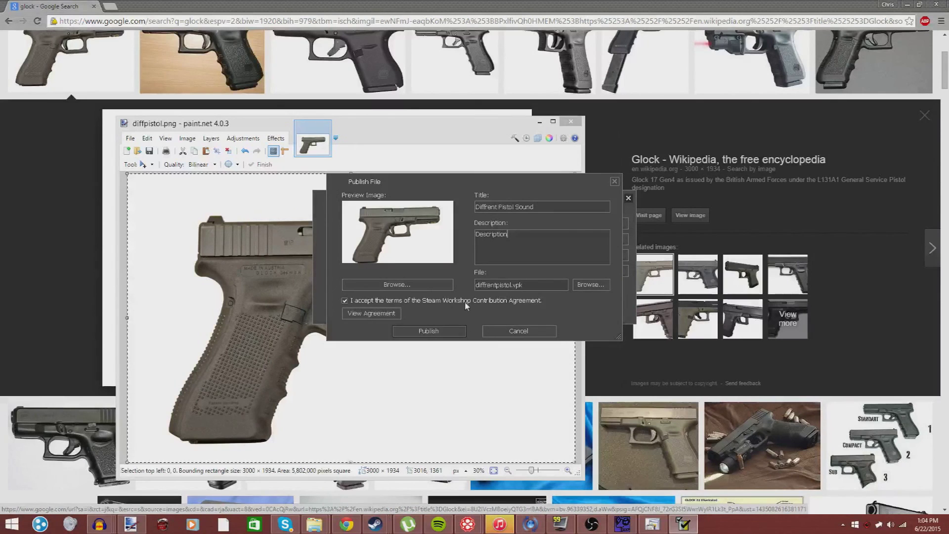
left_click(415, 332)
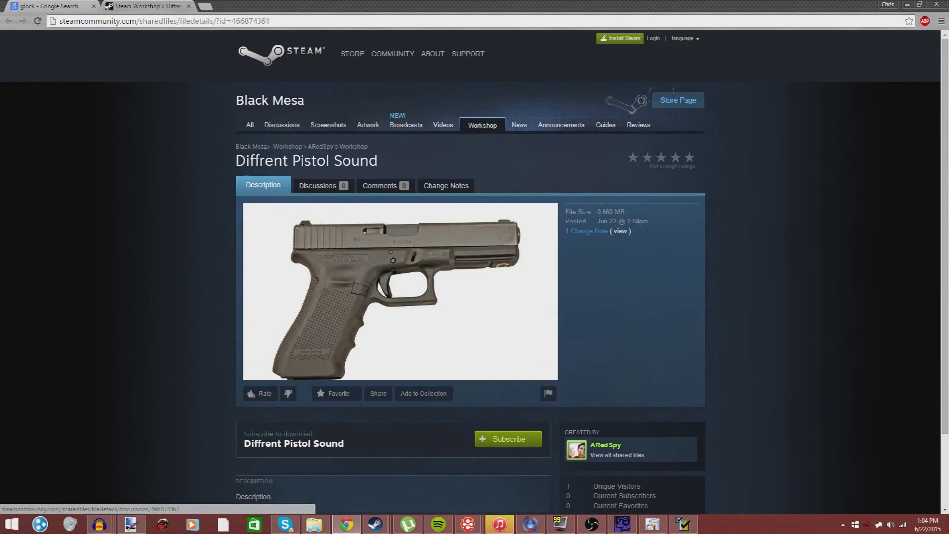
left_click_drag(246, 161, 535, 226)
scroll(534, 226, "down", 2)
left_click(391, 273)
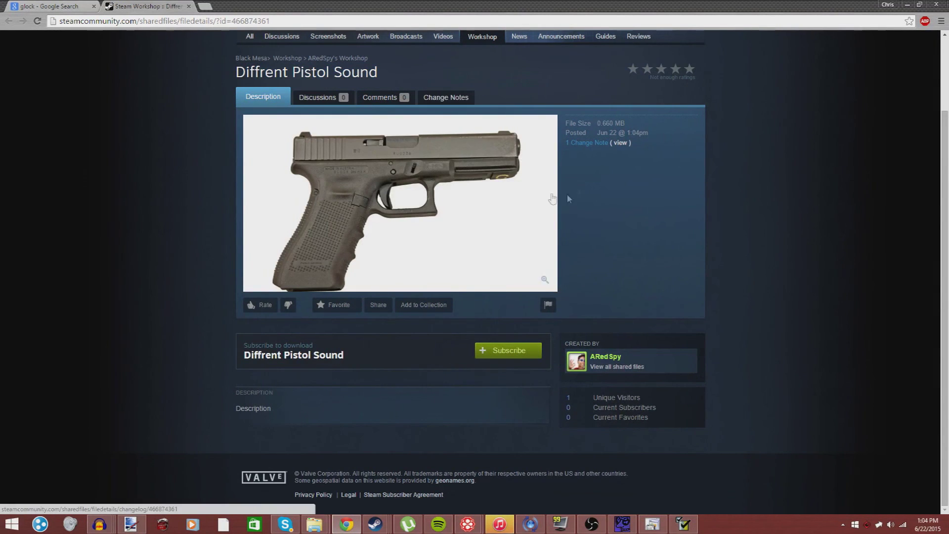
scroll(568, 198, "up", 2)
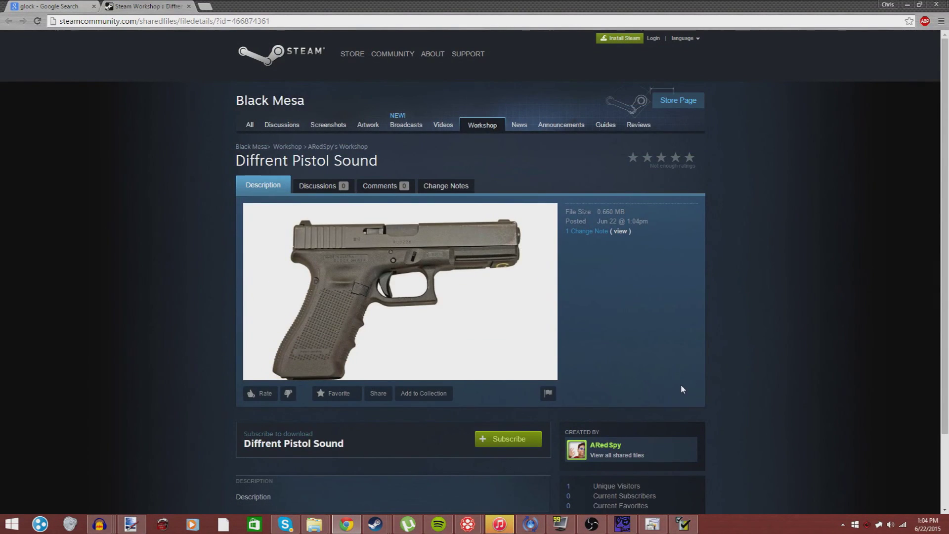